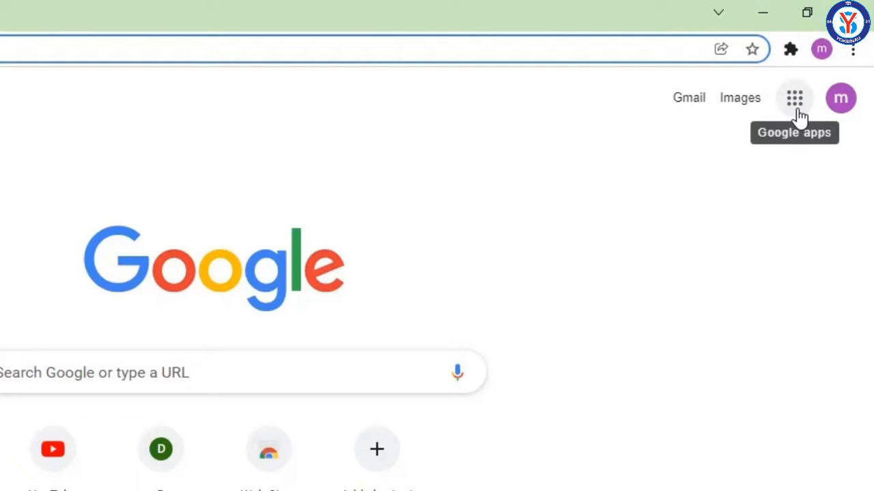
Step: Open Google Drive from the Google home page
click(796, 109)
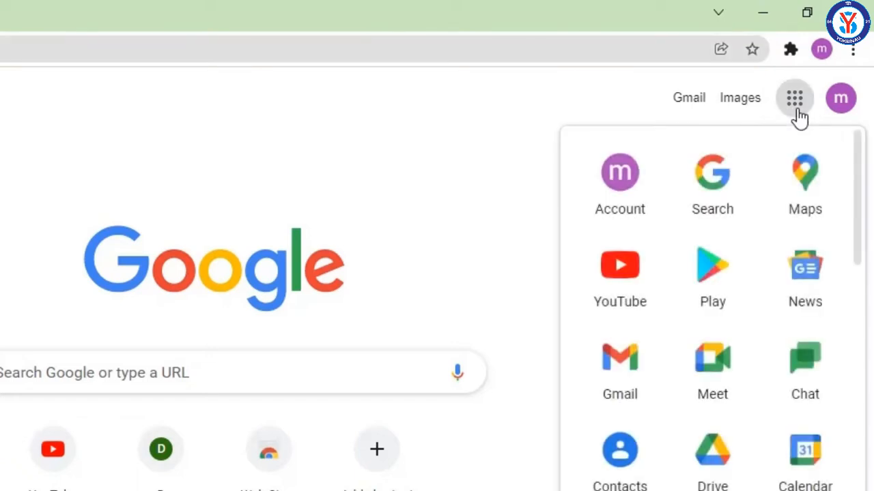
click(738, 456)
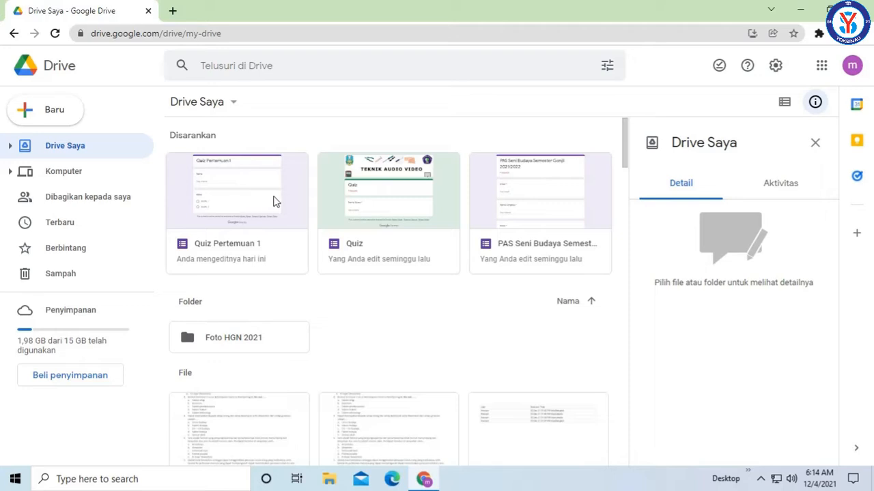
click(266, 207)
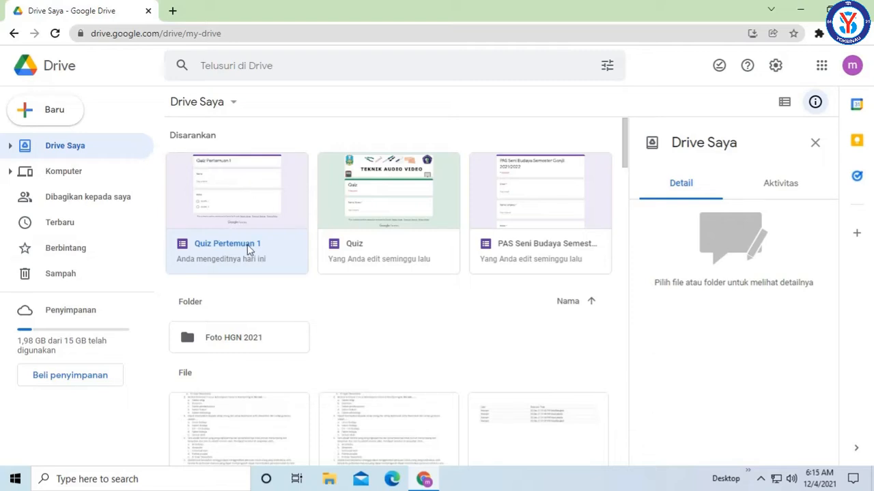
click(53, 111)
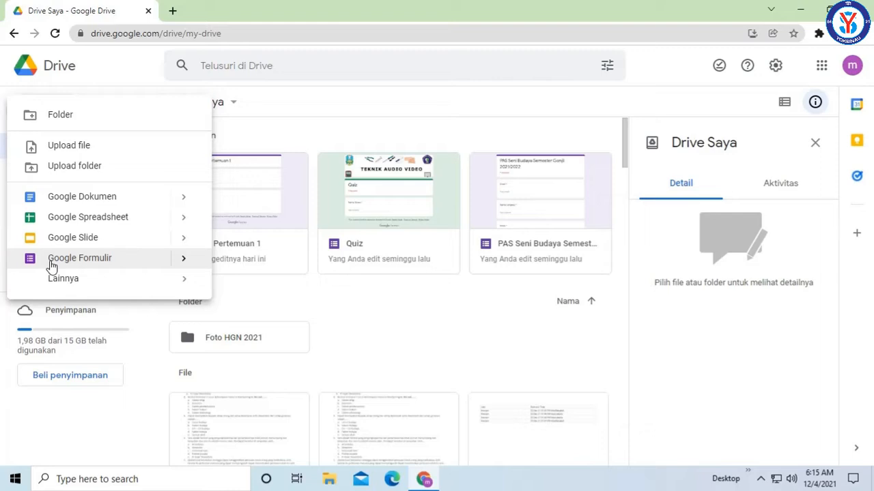
click(75, 279)
click(298, 104)
Step: Open the Quiz Pertemuan 1 form from the suggested files and skim its two sections
click(249, 233)
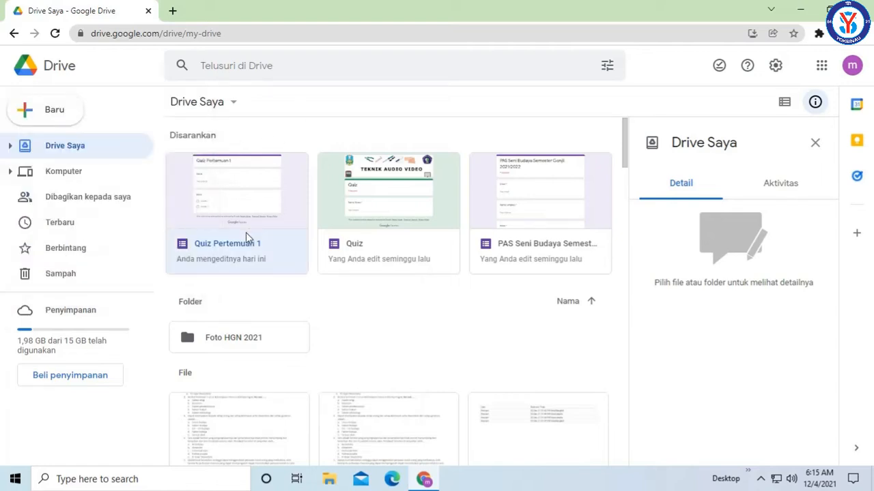
double_click(244, 236)
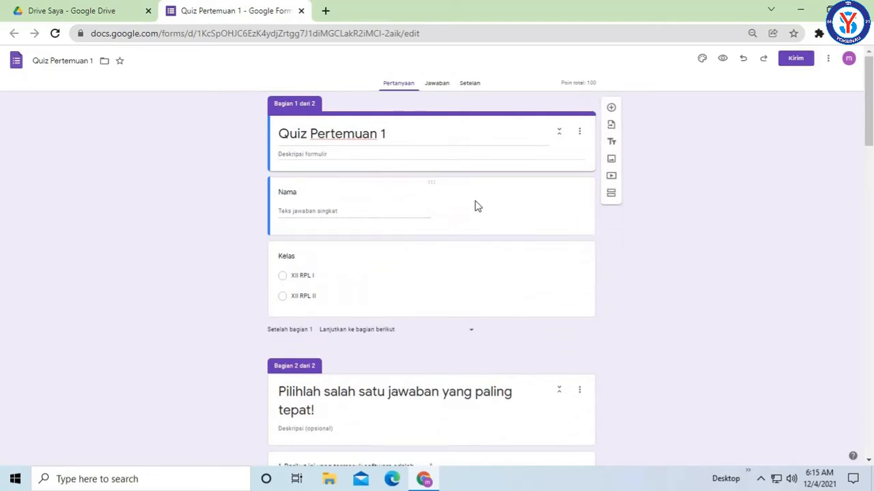
scroll(478, 204, down, 8)
scroll(483, 202, up, 3)
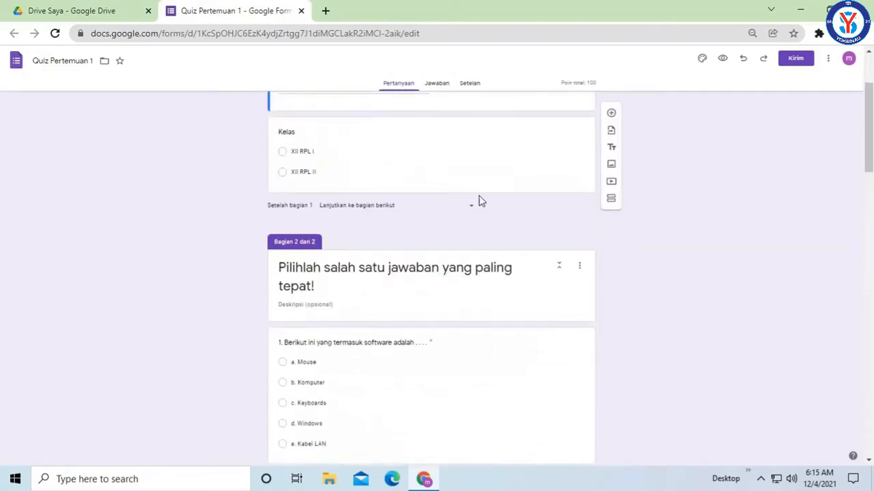
scroll(477, 198, up, 3)
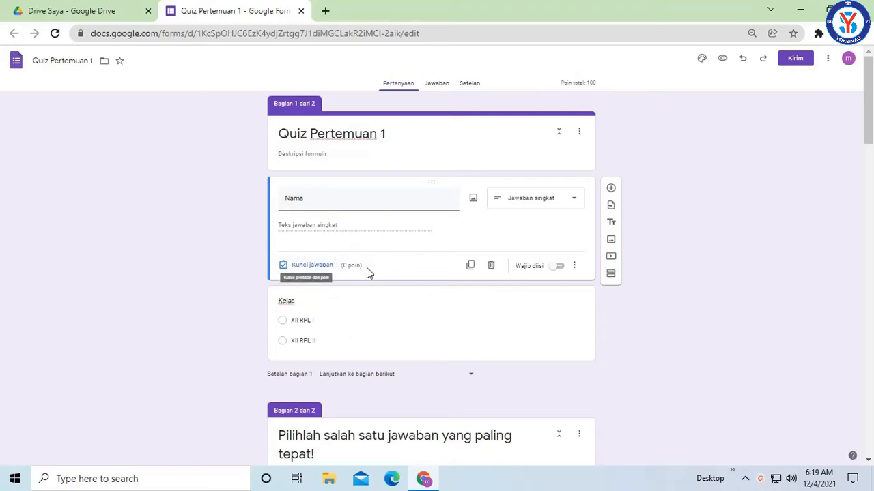
Step: Examine the Kelas question and multiple-choice questions 1 and 2, including their answer options, marked answers and points
click(363, 320)
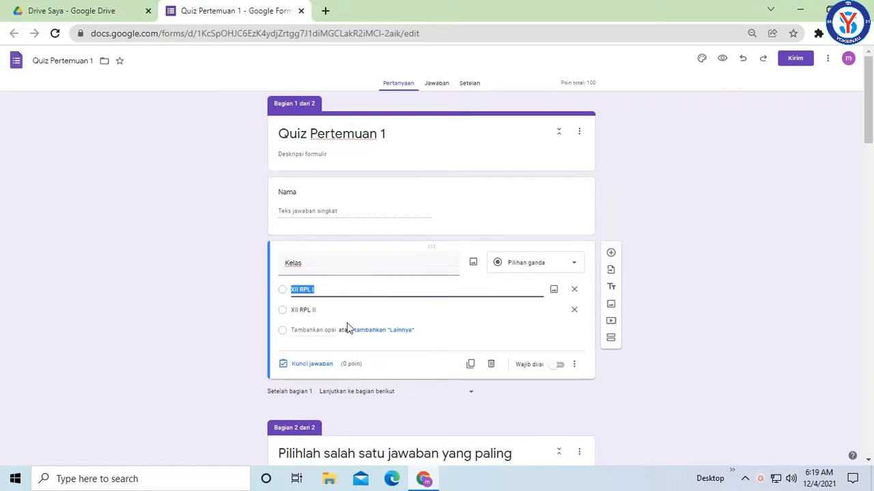
scroll(410, 239, down, 4)
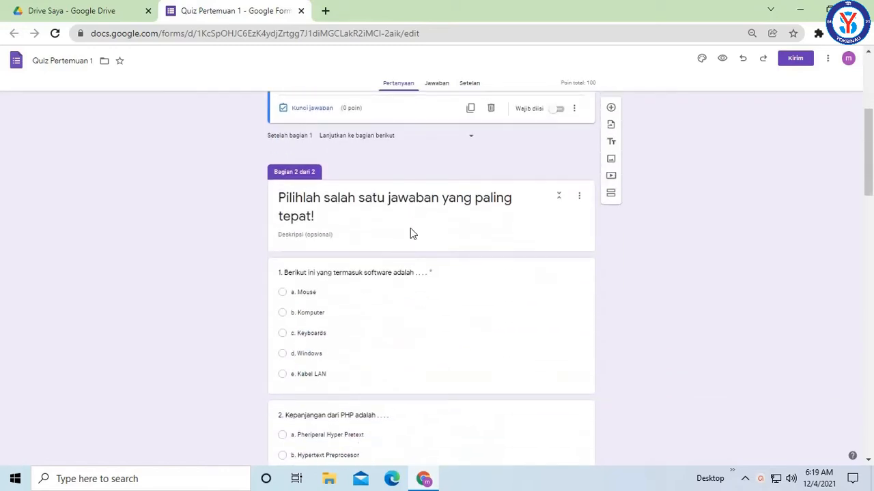
click(437, 301)
scroll(444, 296, down, 3)
scroll(444, 295, up, 2)
scroll(445, 290, down, 3)
scroll(426, 259, up, 3)
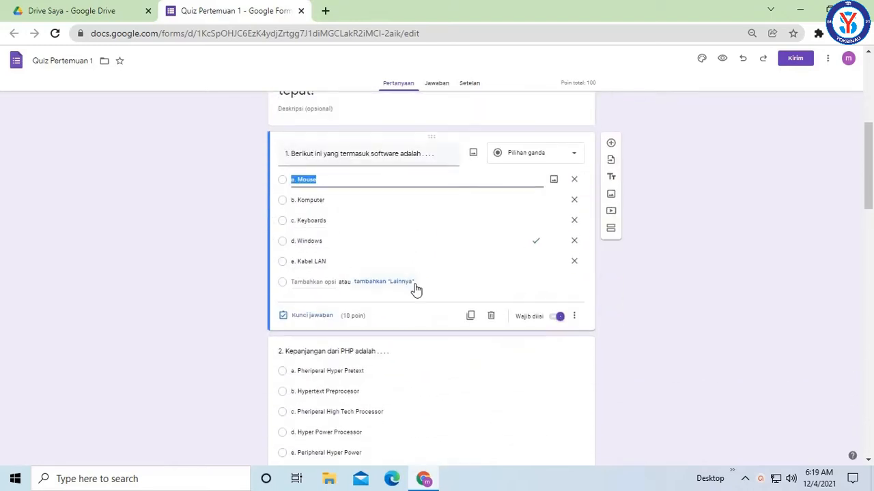
scroll(415, 289, down, 1)
scroll(416, 285, down, 1)
click(380, 292)
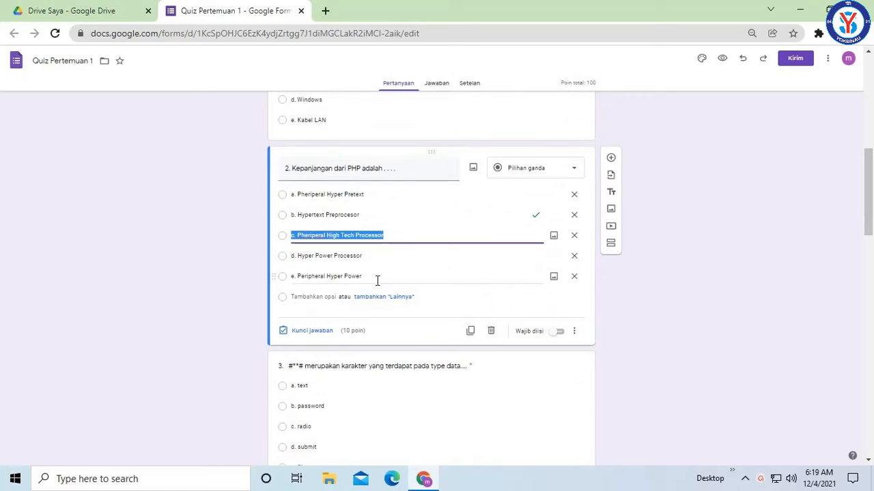
scroll(381, 279, up, 2)
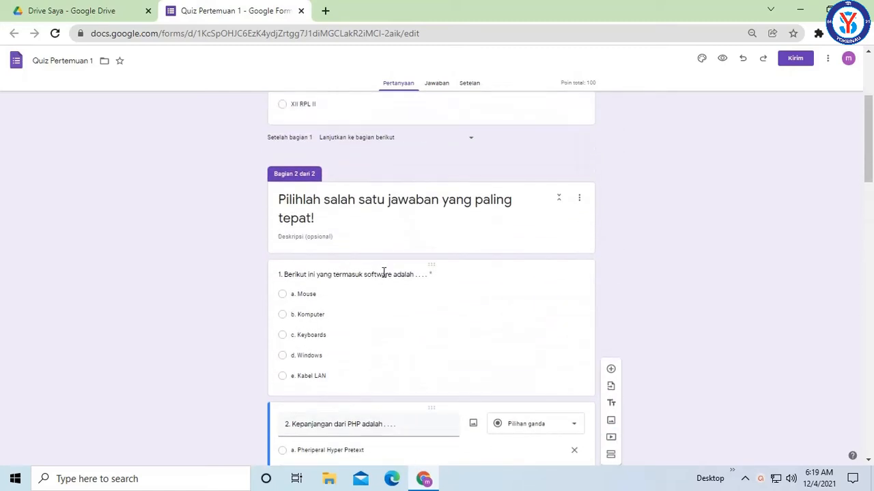
scroll(414, 284, up, 2)
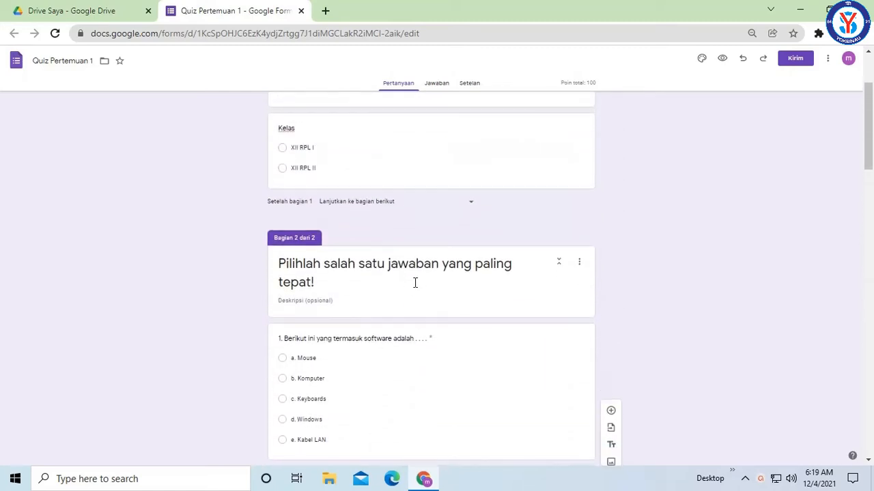
scroll(415, 283, up, 1)
scroll(415, 283, down, 1)
scroll(415, 284, up, 1)
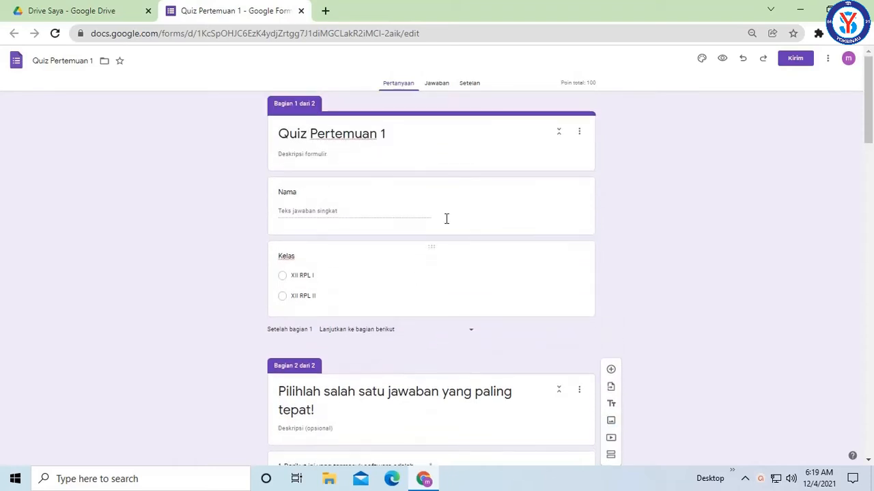
Step: Review the form's quiz settings, including grade release and default question points, and return to the questions
click(469, 84)
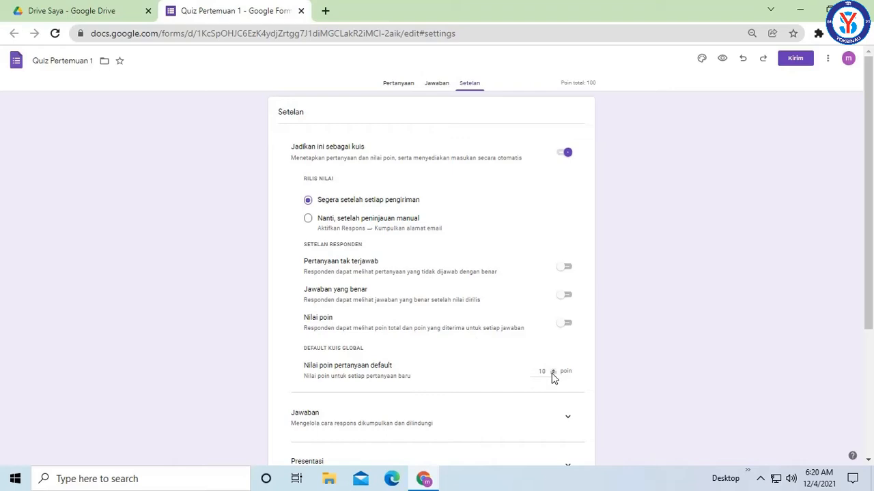
click(399, 84)
scroll(328, 379, down, 2)
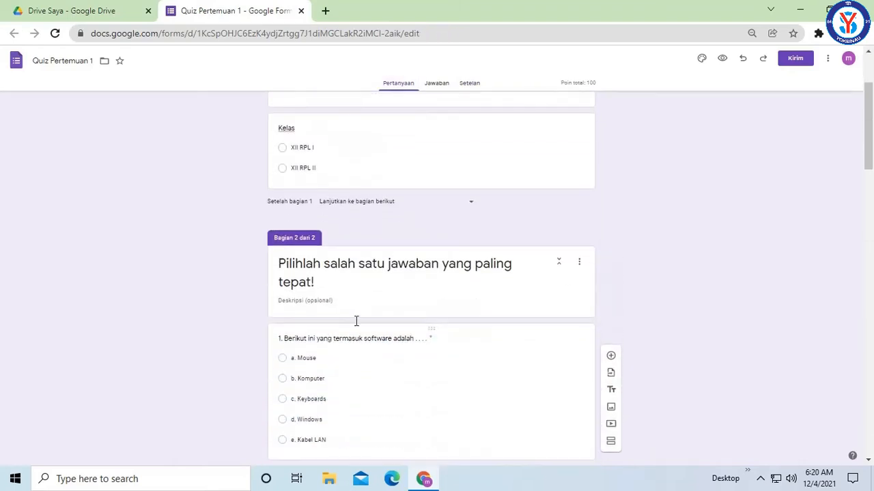
click(353, 376)
scroll(377, 350, up, 2)
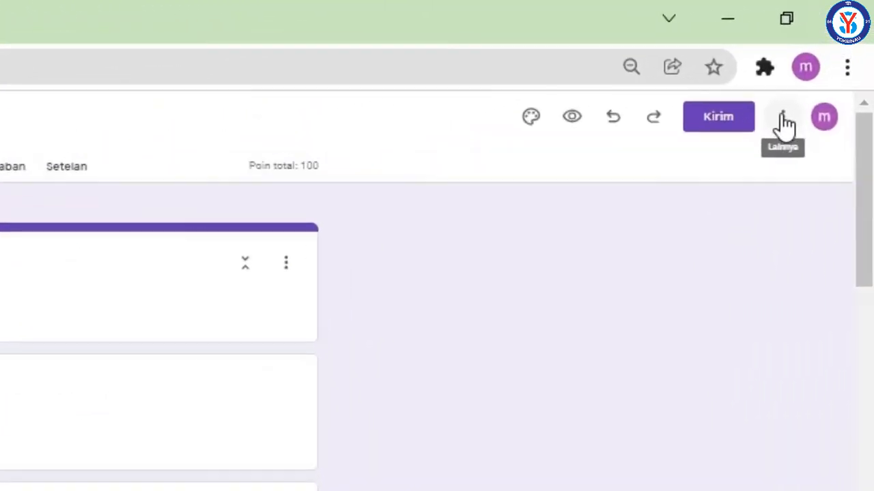
Step: Open the Extended Forms timer add-on's page in the Google Workspace Marketplace from the form
click(783, 123)
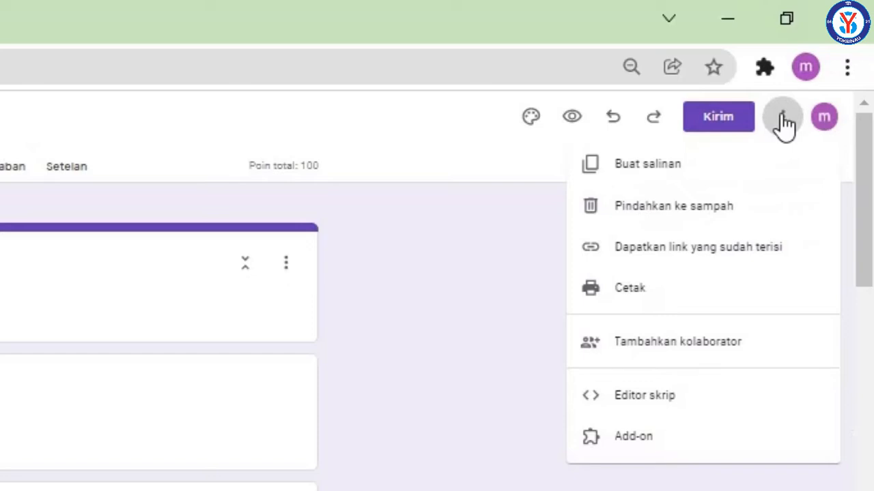
click(662, 454)
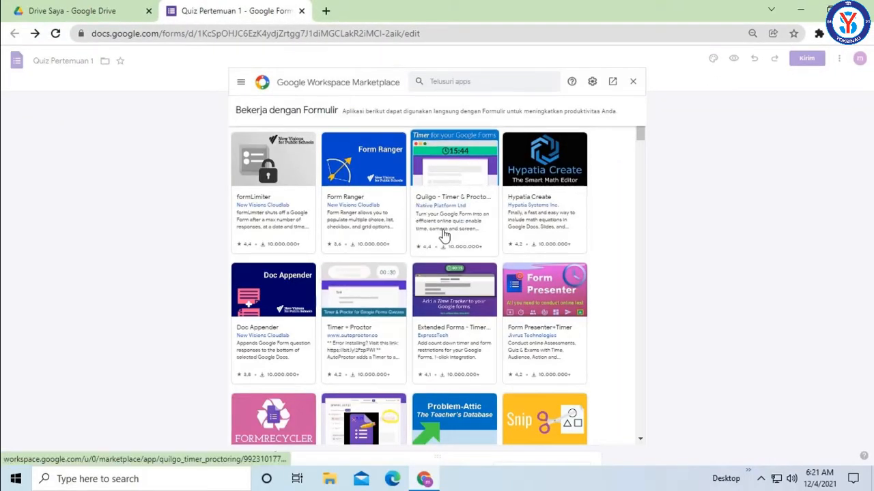
click(470, 329)
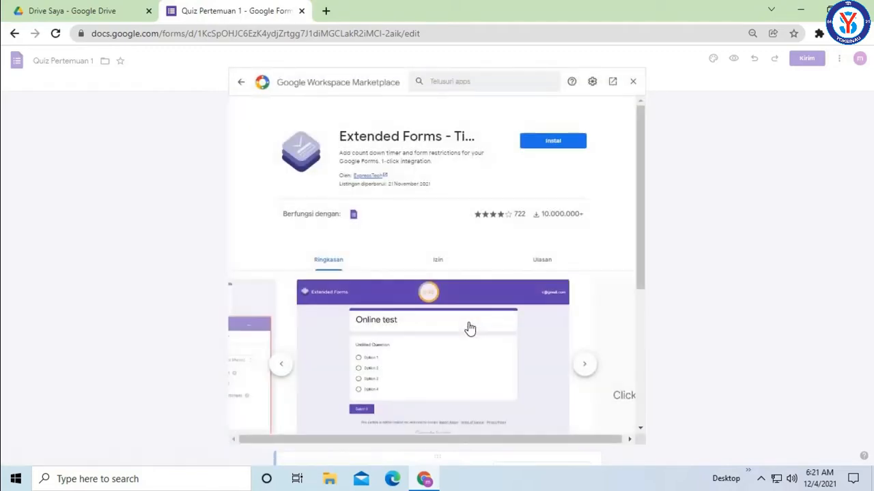
Step: Install the Extended Forms add-on, choosing the listed Google account and allowing the requested access
click(544, 142)
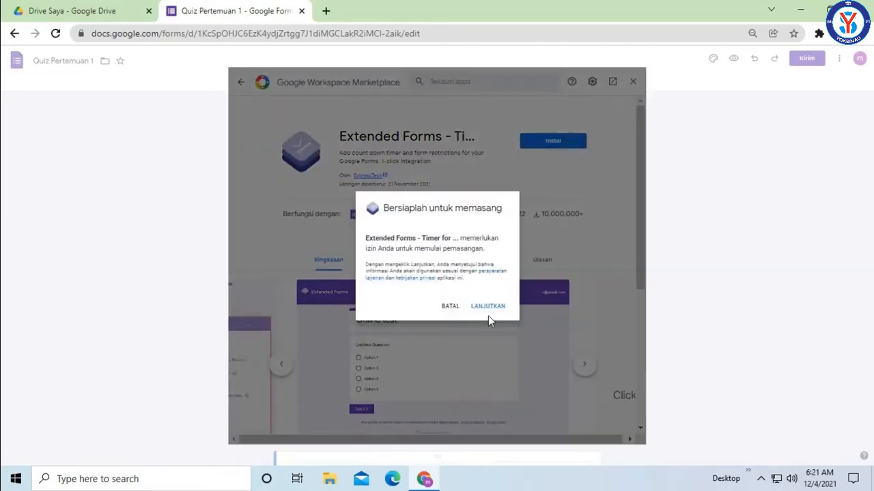
click(488, 306)
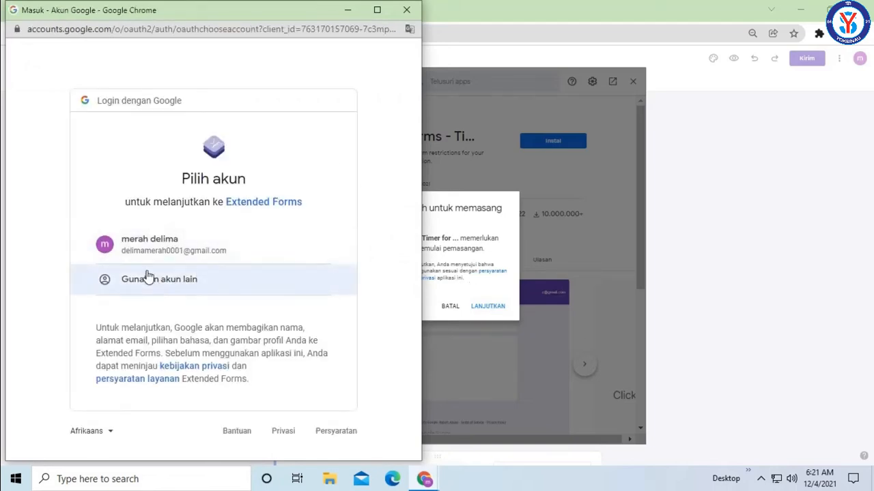
click(193, 245)
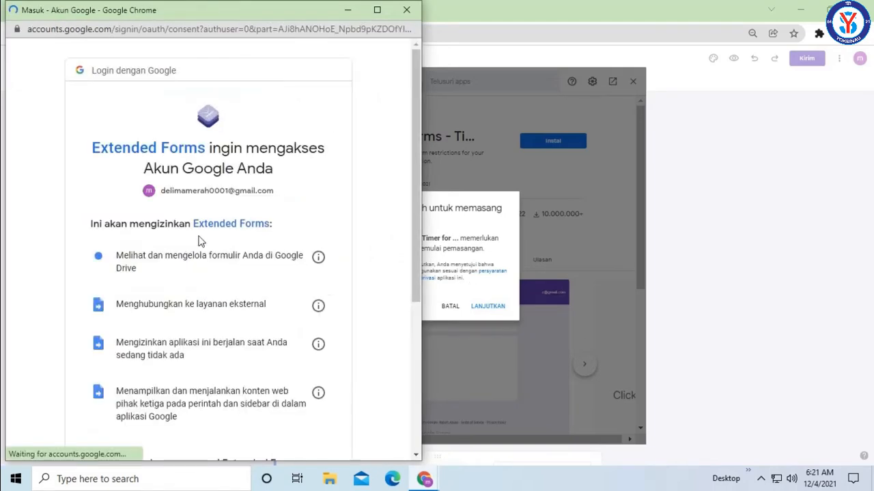
scroll(287, 276, down, 2)
scroll(288, 276, down, 2)
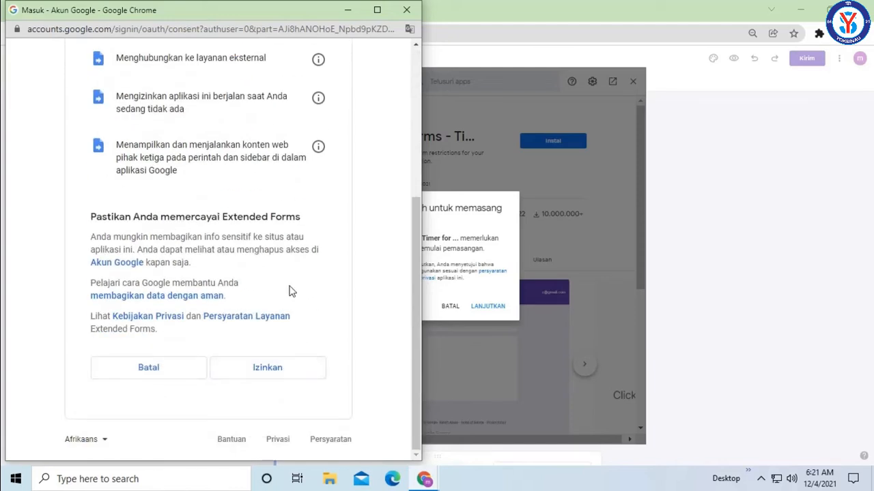
click(271, 368)
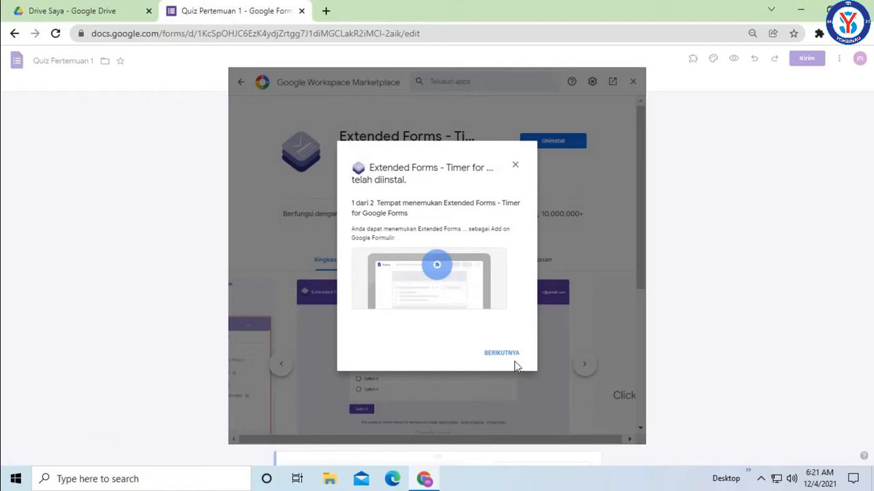
Step: Finish the Extended Forms post-installation guide and close the marketplace window
click(509, 361)
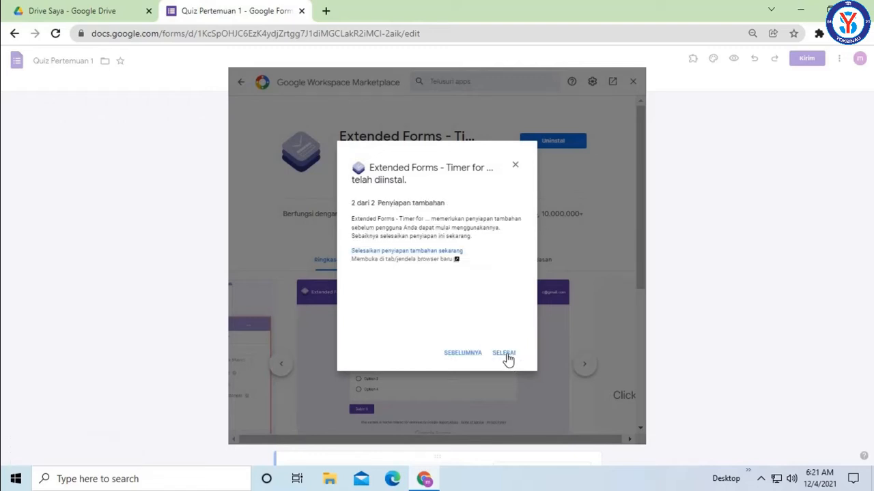
click(506, 355)
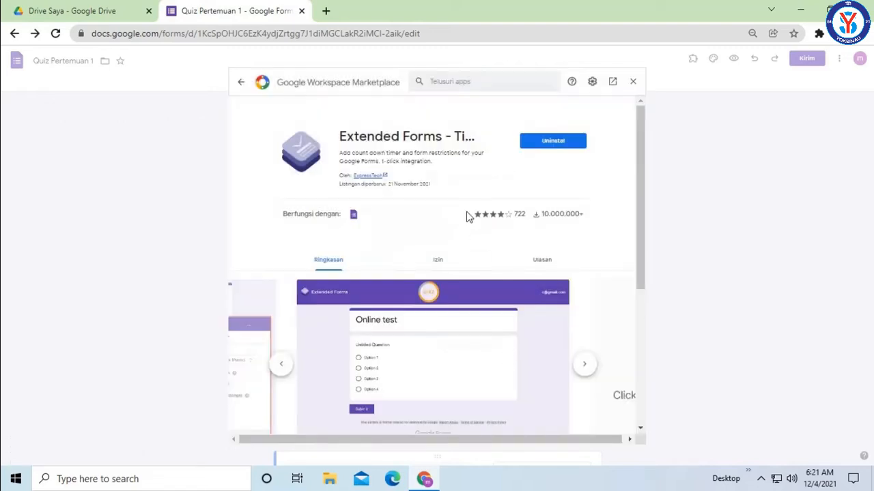
click(634, 82)
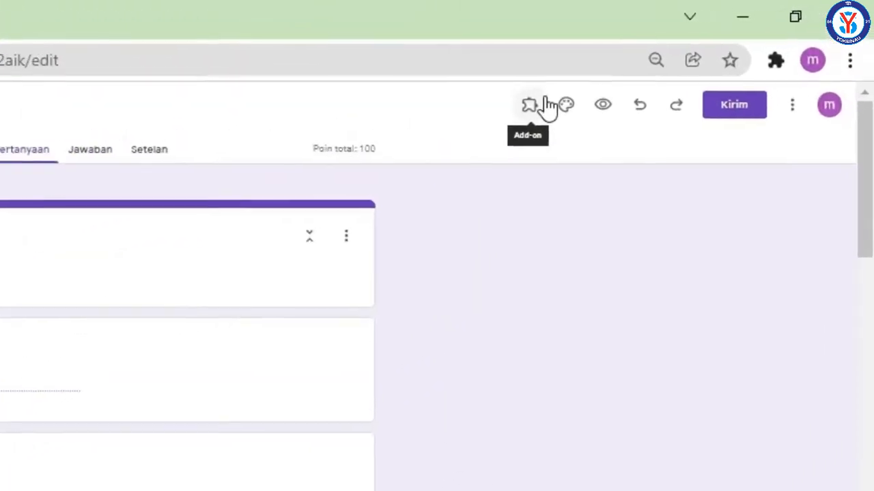
Step: Open the ExtendedForms add-on's Configure panel for the quiz and minimize it
click(689, 59)
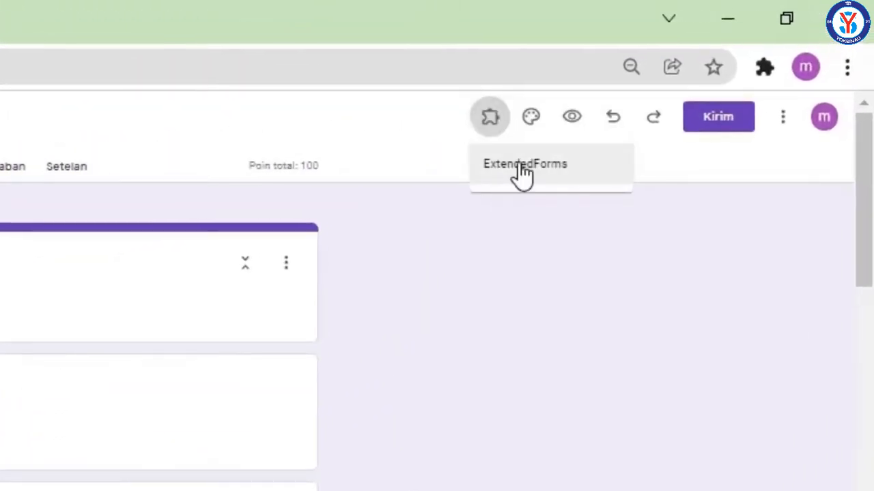
click(529, 239)
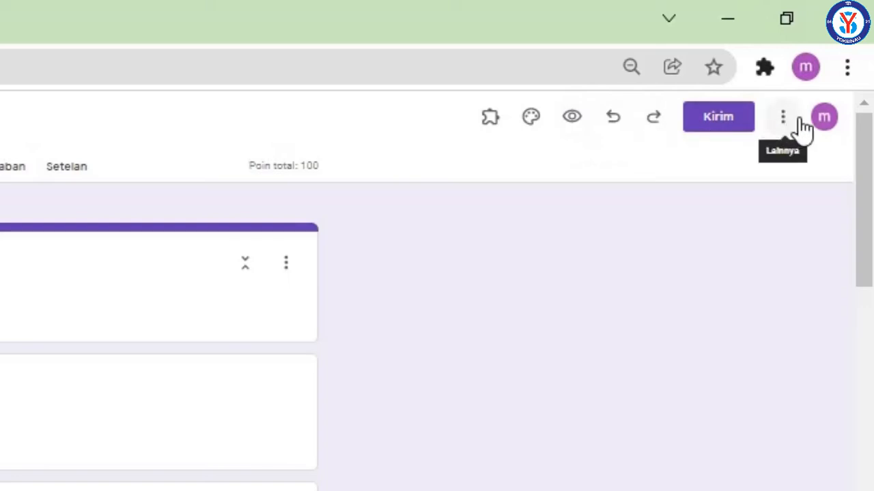
click(491, 130)
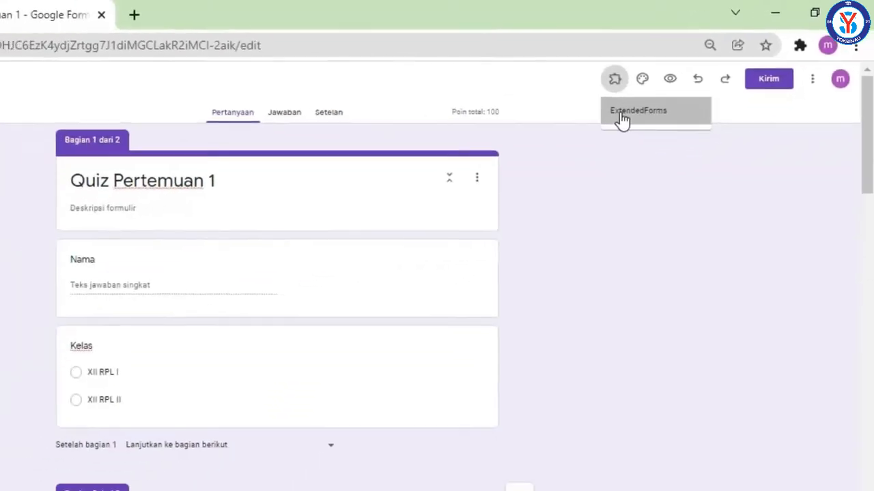
click(501, 170)
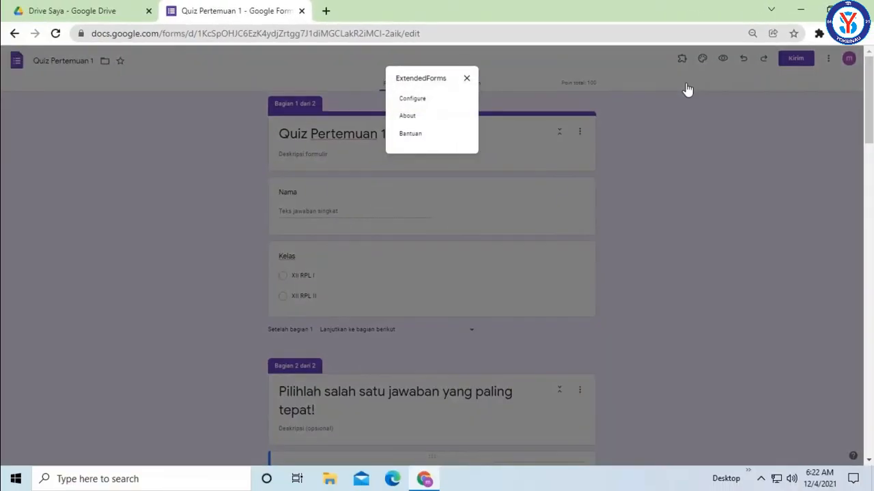
click(424, 100)
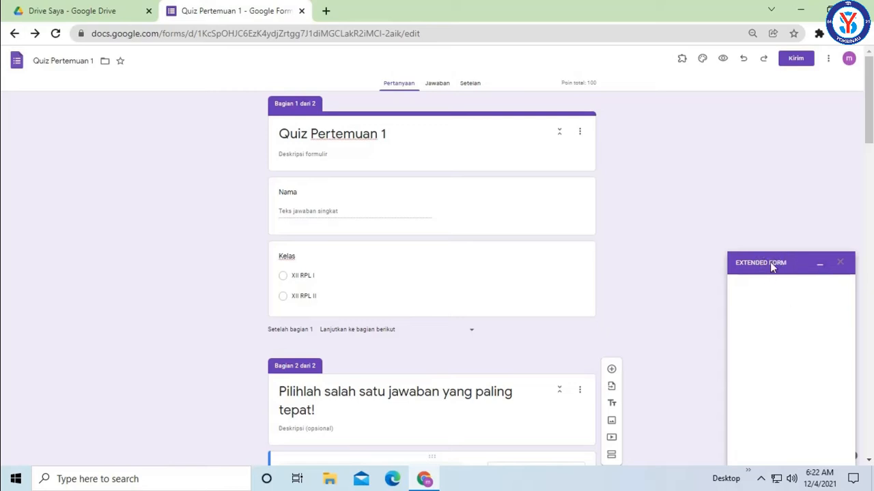
click(822, 268)
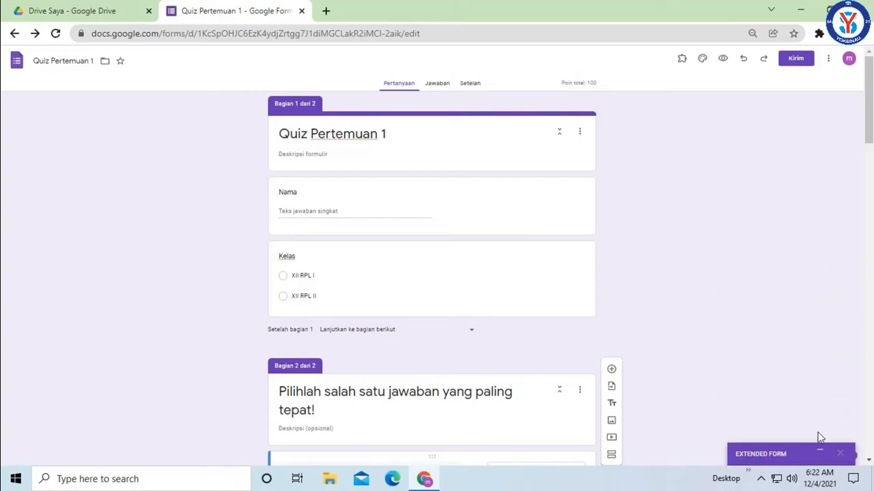
Step: Restore the minimized Extended Form panel and connect the quiz to Extendedforms.io
click(821, 455)
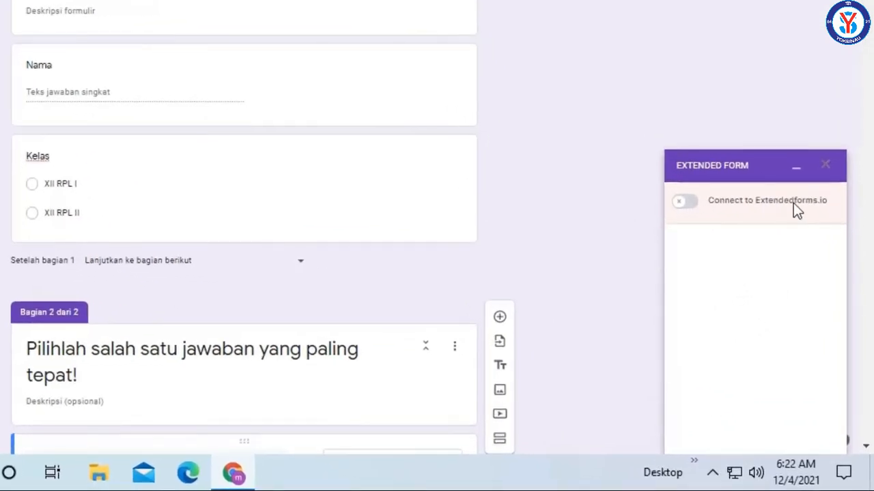
click(685, 204)
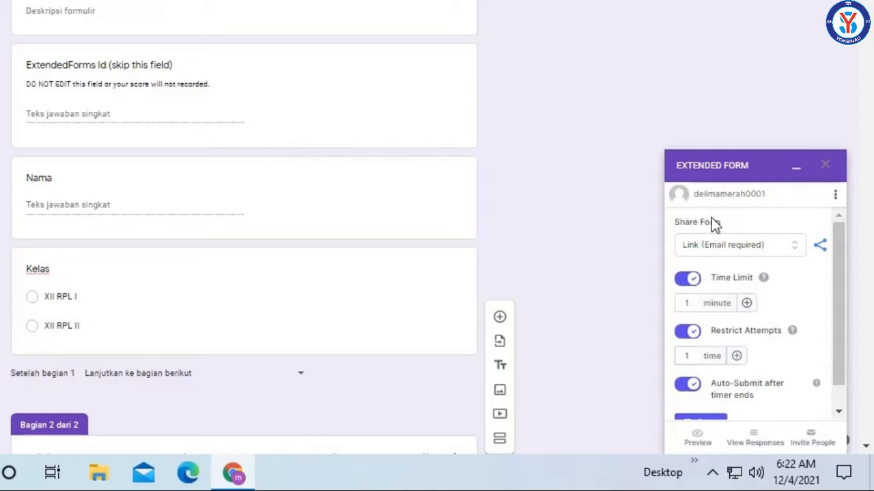
Step: Examine the add-on's sharing, time limit, restricted attempts and auto-submit settings for the quiz
scroll(712, 212, down, 1)
scroll(714, 211, up, 1)
scroll(716, 216, down, 1)
scroll(721, 217, up, 1)
scroll(752, 220, down, 1)
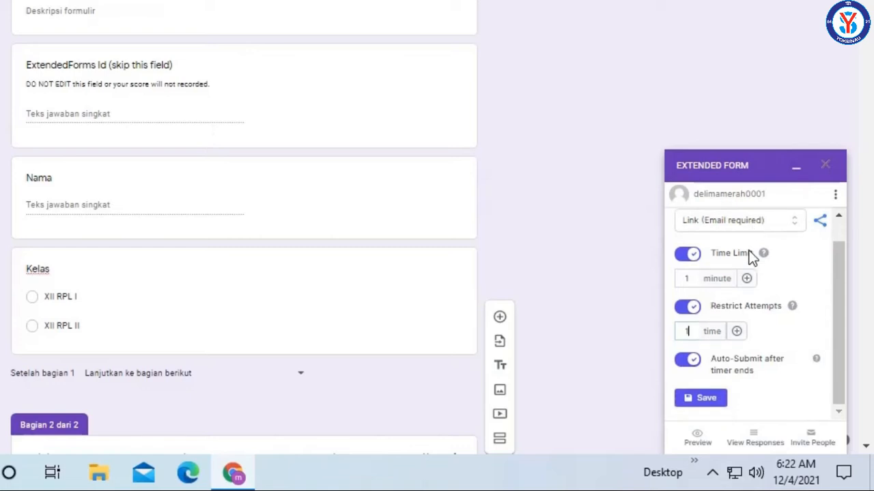
scroll(754, 252, up, 1)
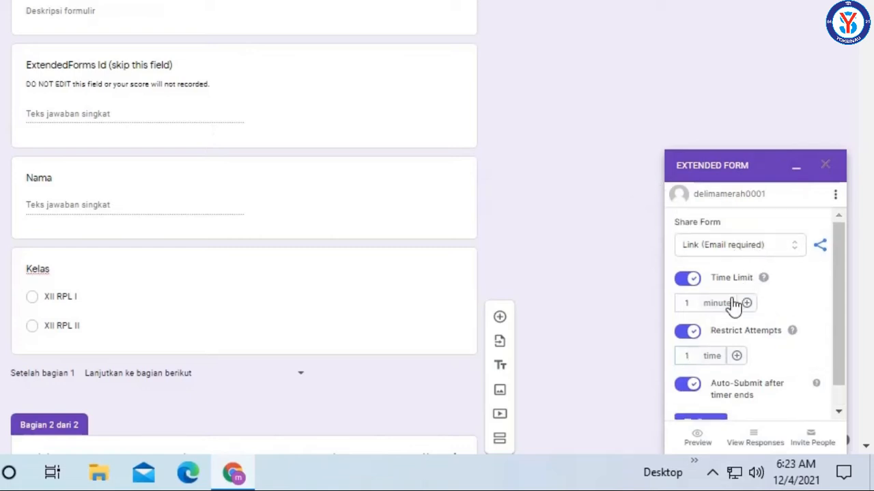
scroll(776, 311, down, 1)
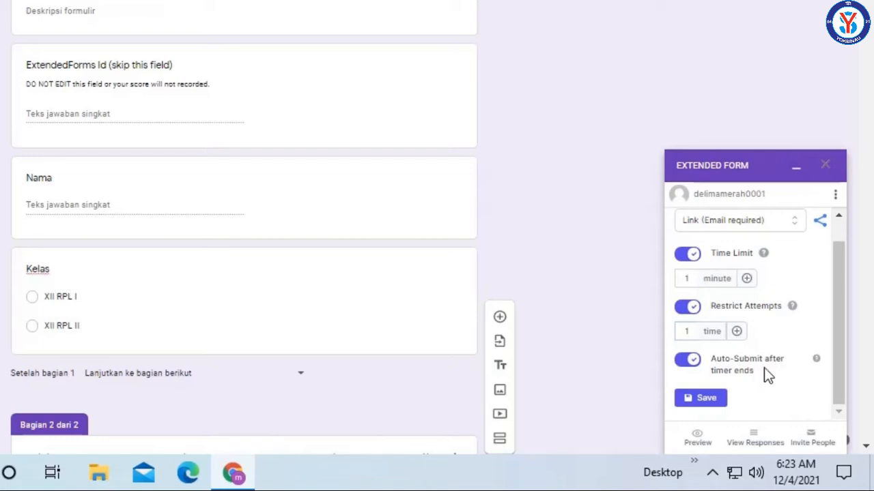
scroll(763, 372, down, 2)
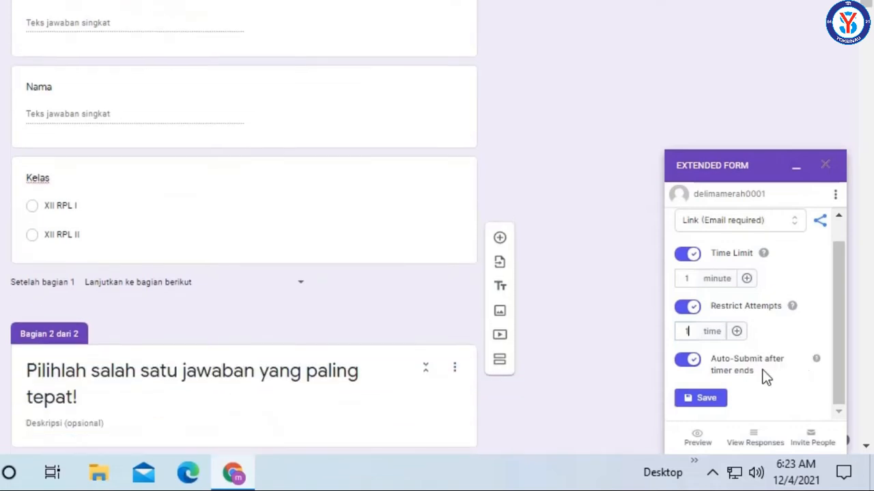
scroll(765, 378, up, 1)
scroll(784, 329, up, 2)
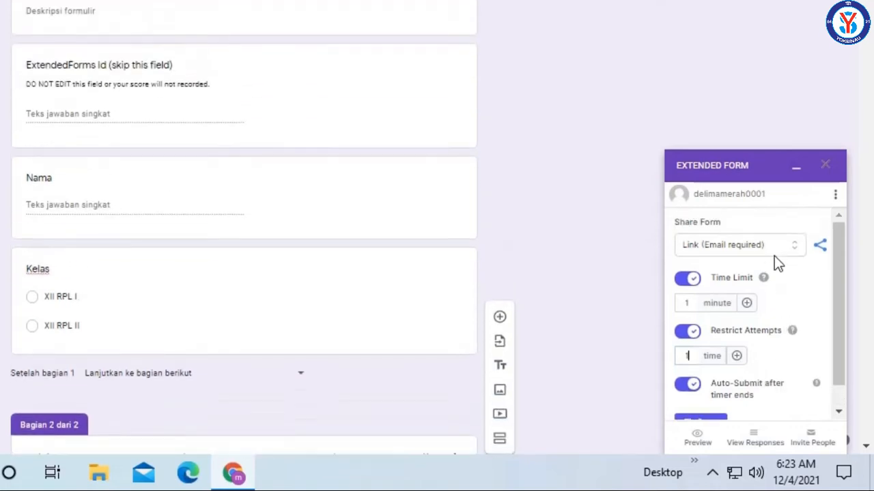
Step: Set the quiz's form sharing to Link (Email required) and save the timer settings
click(725, 239)
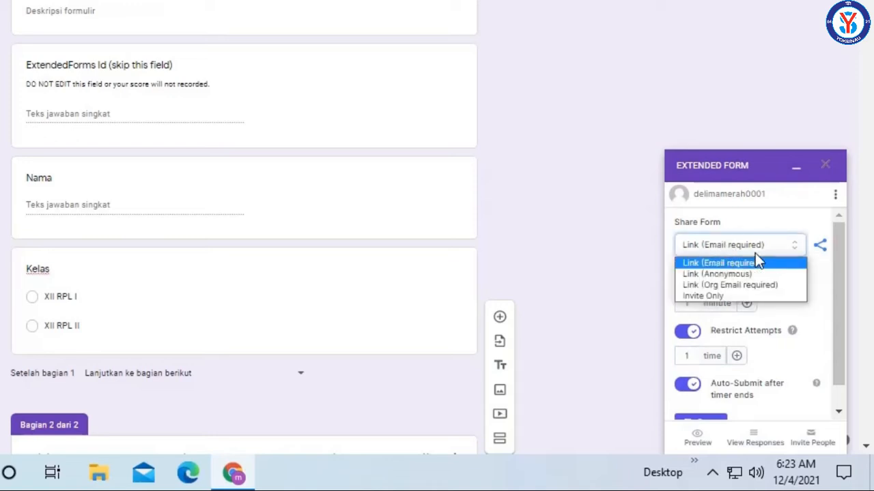
click(720, 264)
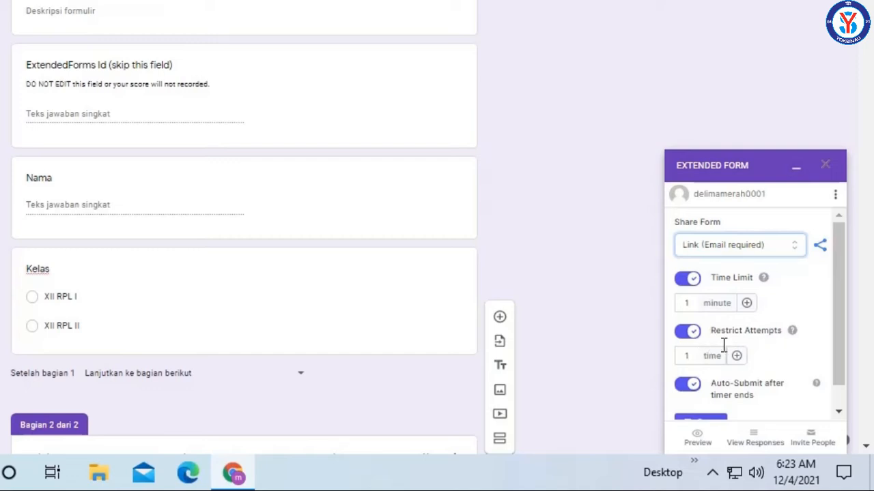
scroll(723, 355, down, 1)
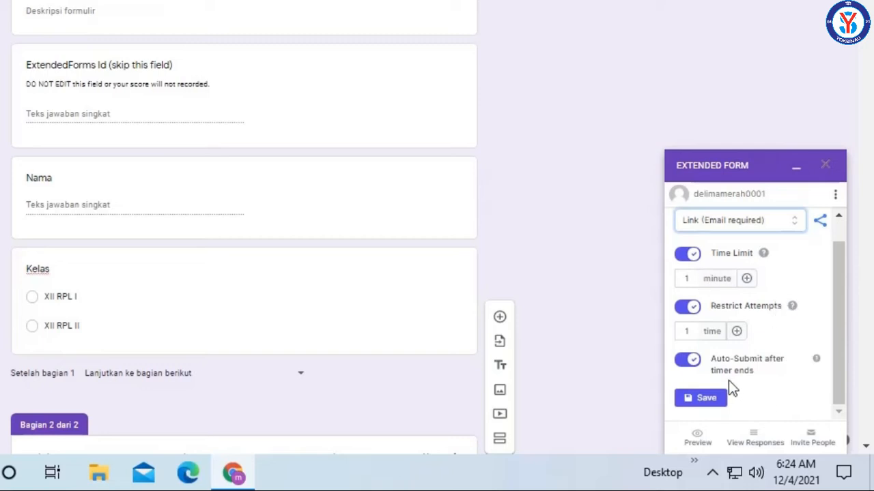
click(717, 401)
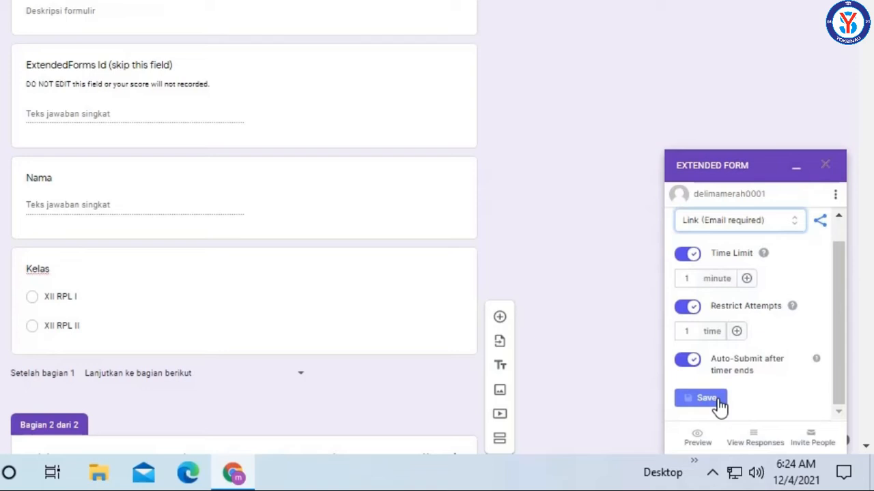
click(679, 403)
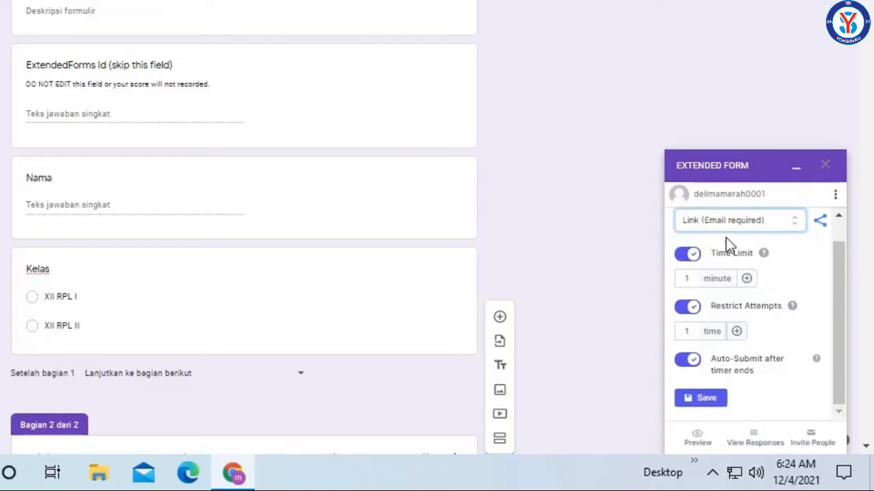
Step: Review the sharing, time limit, attempts and auto-submit options once more and save the add-on settings again
scroll(755, 319, up, 1)
scroll(764, 324, down, 1)
scroll(765, 327, up, 1)
scroll(764, 334, down, 1)
scroll(795, 296, up, 1)
scroll(790, 297, down, 1)
scroll(791, 298, up, 1)
scroll(790, 297, down, 1)
scroll(790, 298, up, 1)
scroll(790, 297, down, 1)
scroll(785, 294, up, 1)
scroll(778, 283, down, 1)
scroll(758, 314, up, 1)
scroll(732, 355, down, 1)
click(710, 405)
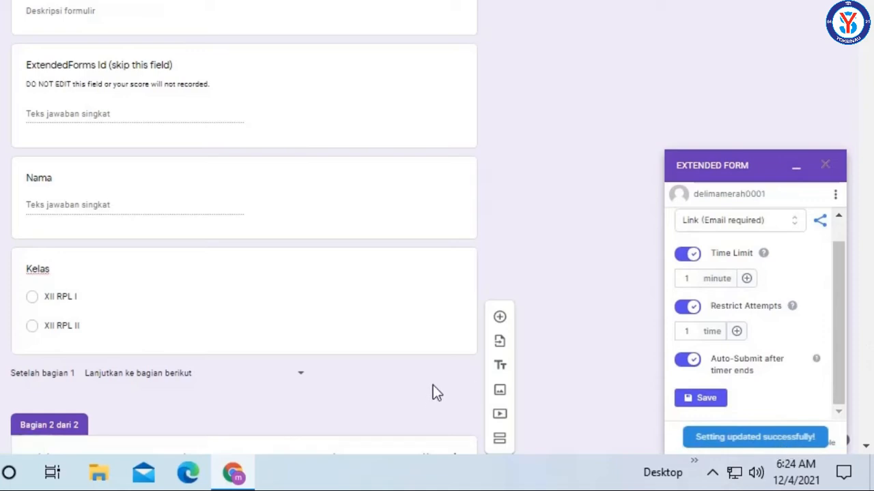
Step: Check the ExtendedForms Id and Nama questions in the form, and preview the timed quiz from the add-on
click(203, 109)
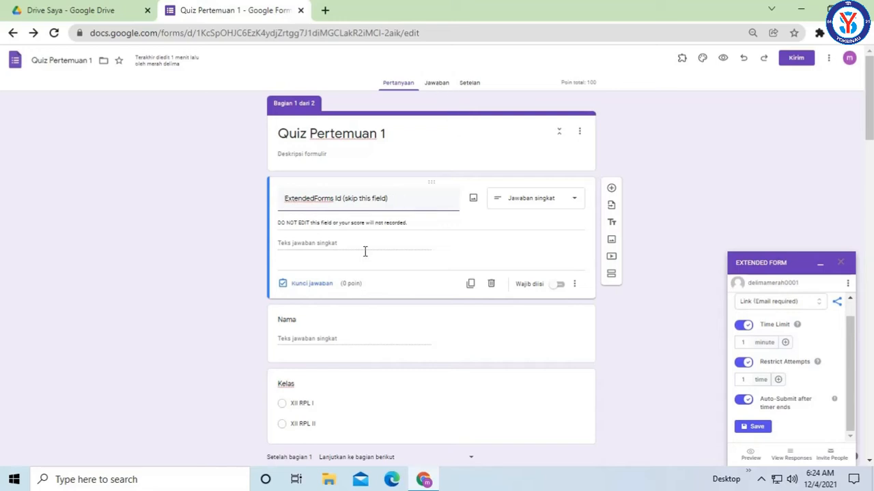
click(393, 338)
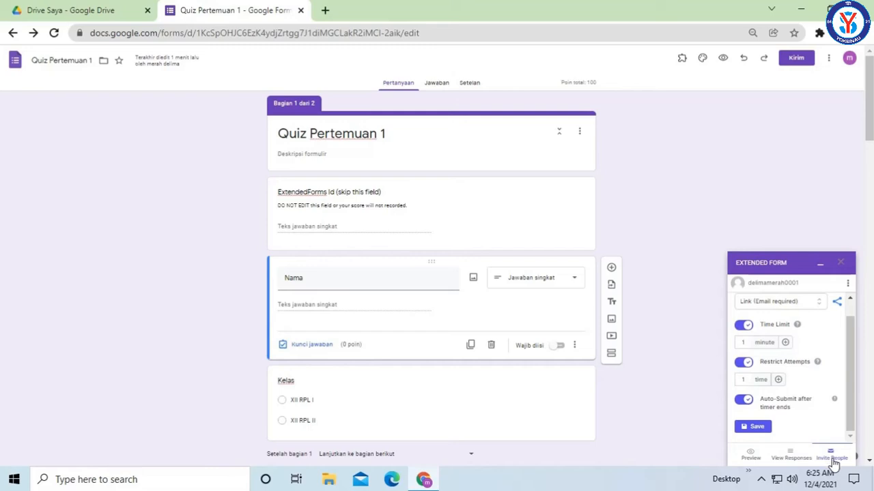
click(750, 456)
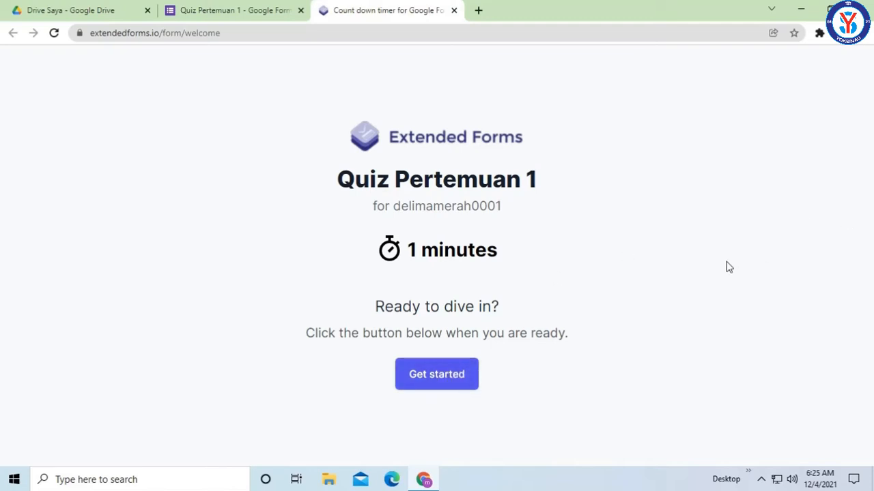
Step: Open the quiz's Extended Forms page through Invite People, dismiss the invitation dialog, and copy the share link
click(271, 4)
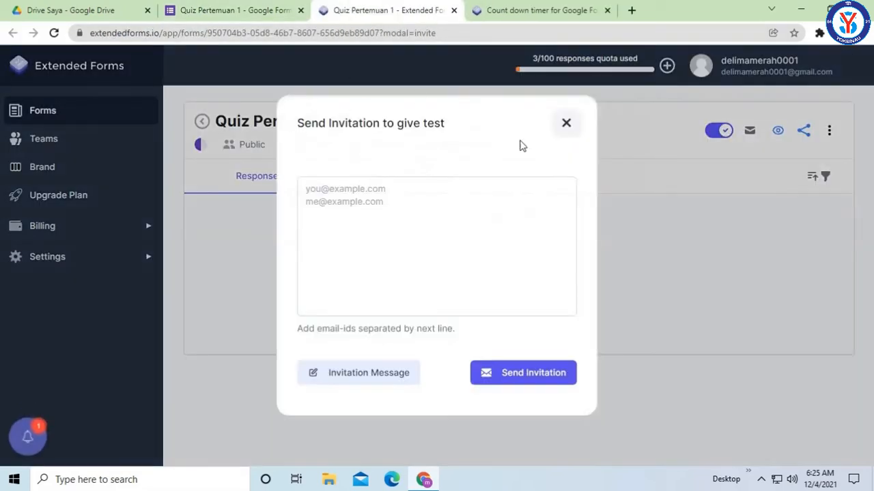
click(566, 124)
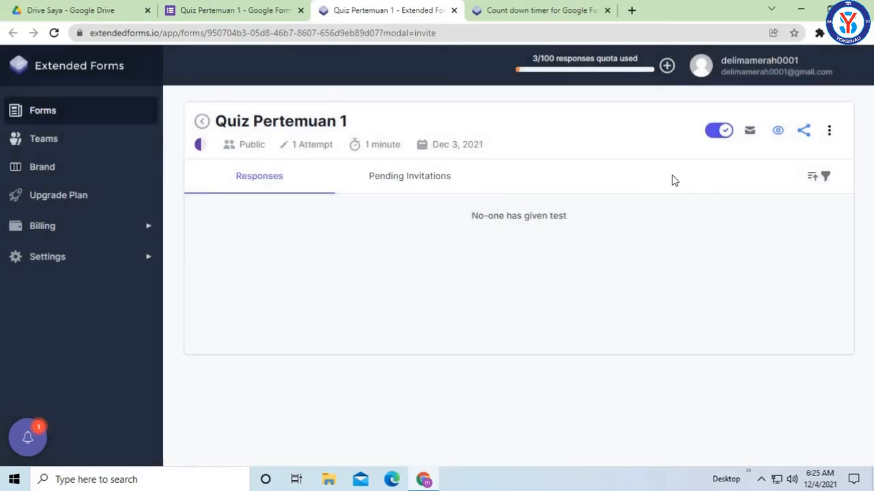
click(803, 133)
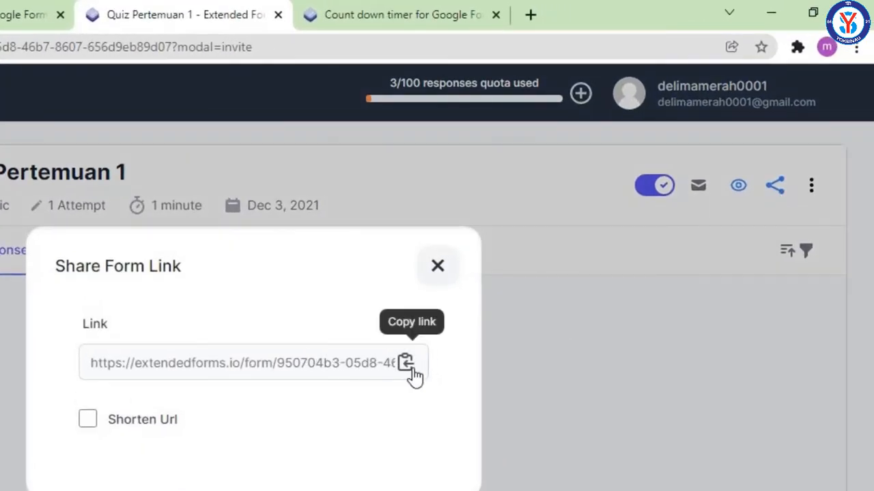
click(406, 364)
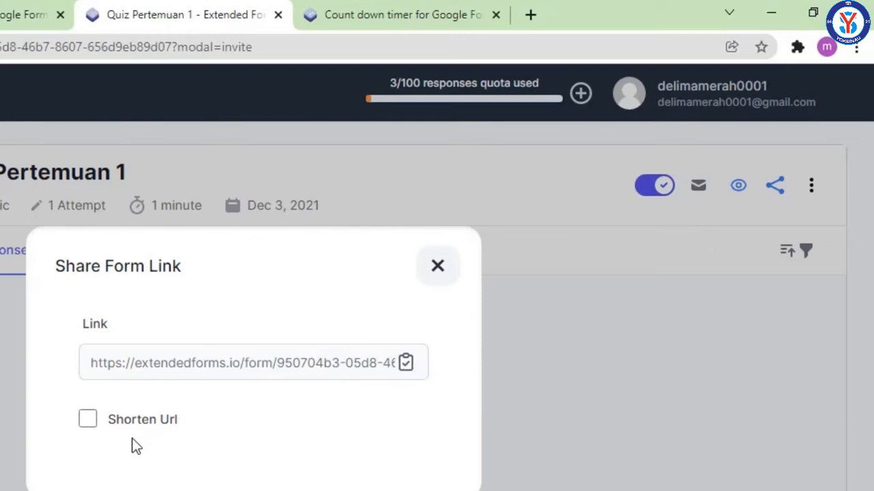
Step: Try to shorten the share URL, decline the plan upgrade, and copy the full form link before closing the dialog
click(84, 426)
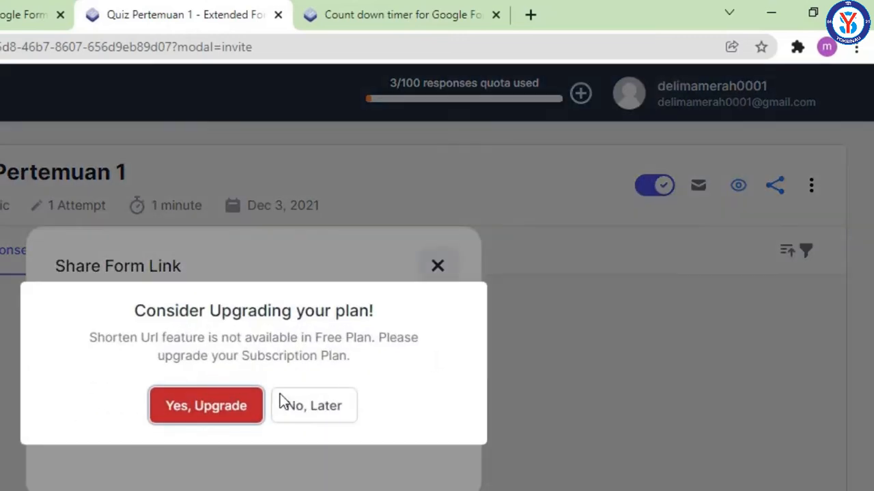
click(292, 413)
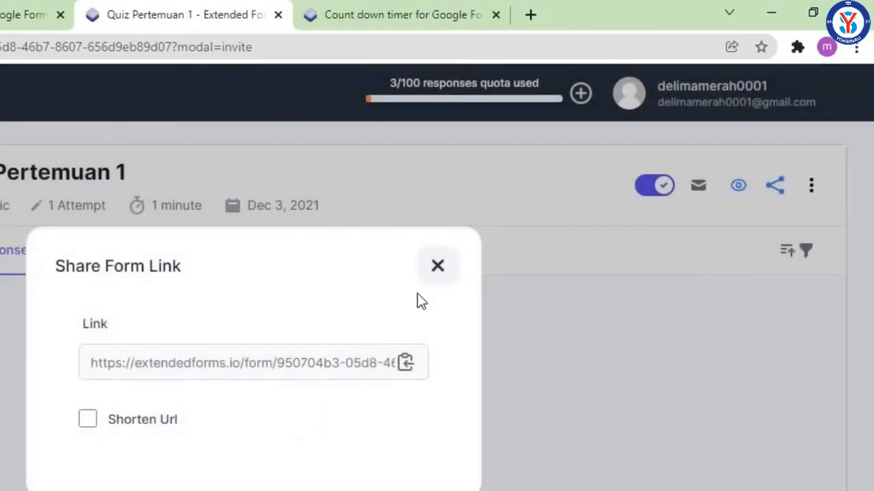
click(404, 359)
click(438, 266)
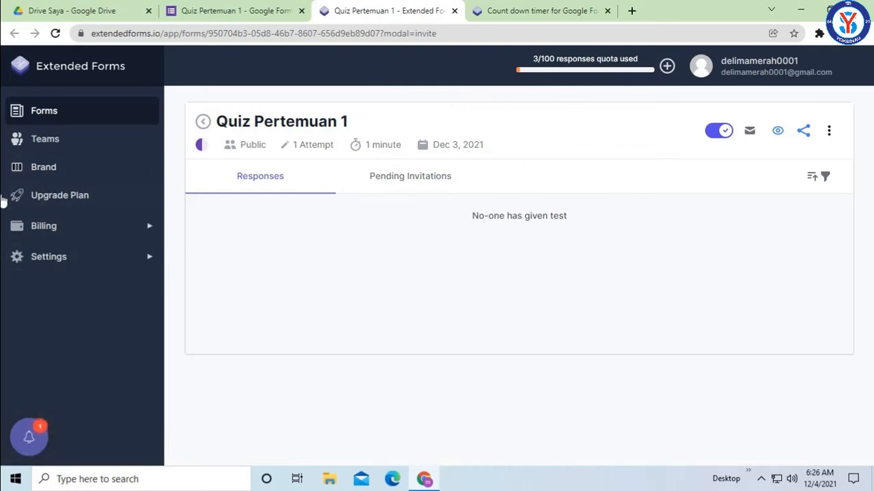
Step: Compare the Free, Starter and Pro subscription plans' pricing and features, and return to the connected forms list
click(27, 195)
scroll(442, 245, down, 1)
scroll(458, 232, up, 1)
scroll(429, 311, down, 1)
scroll(430, 306, down, 1)
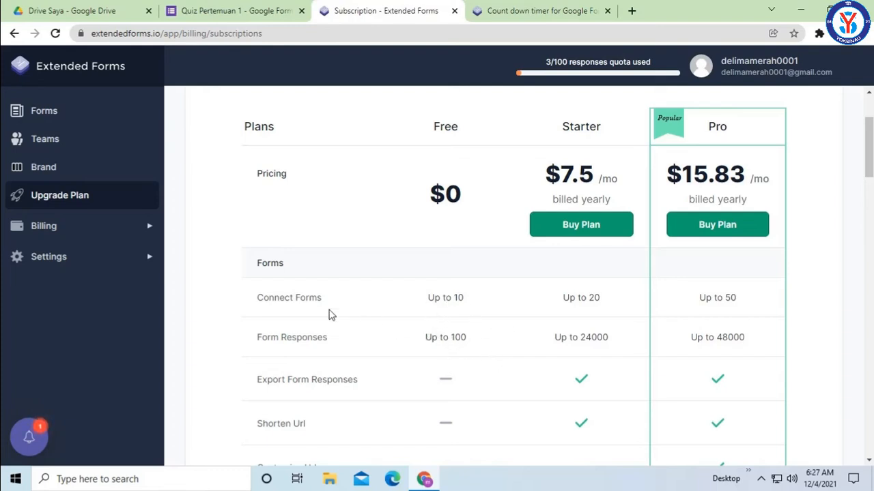
click(25, 116)
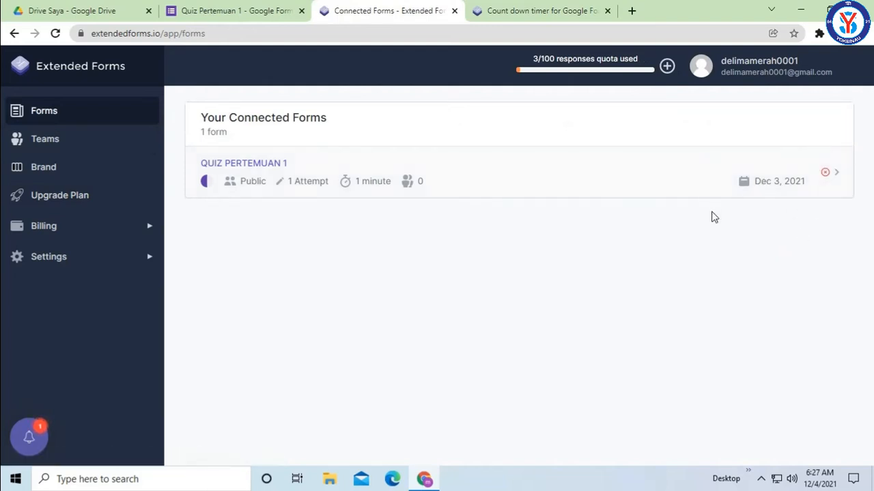
Step: Load the copied quiz link in a new browser tab
click(536, 12)
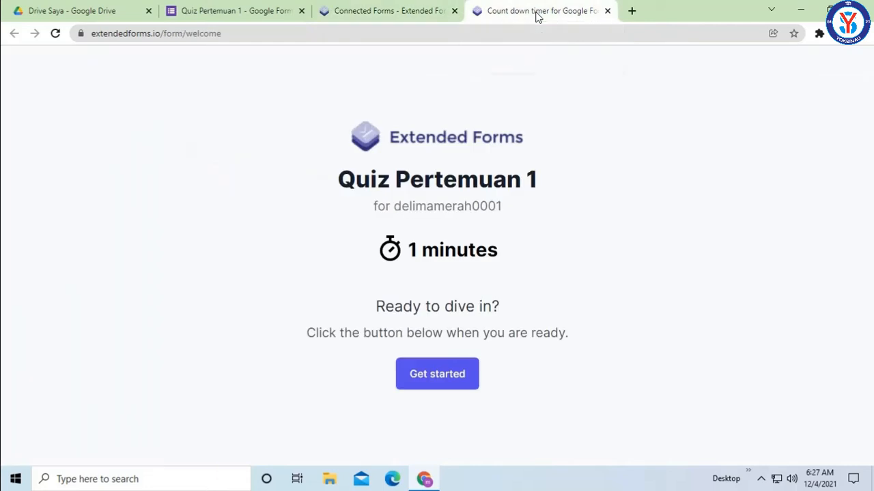
click(631, 11)
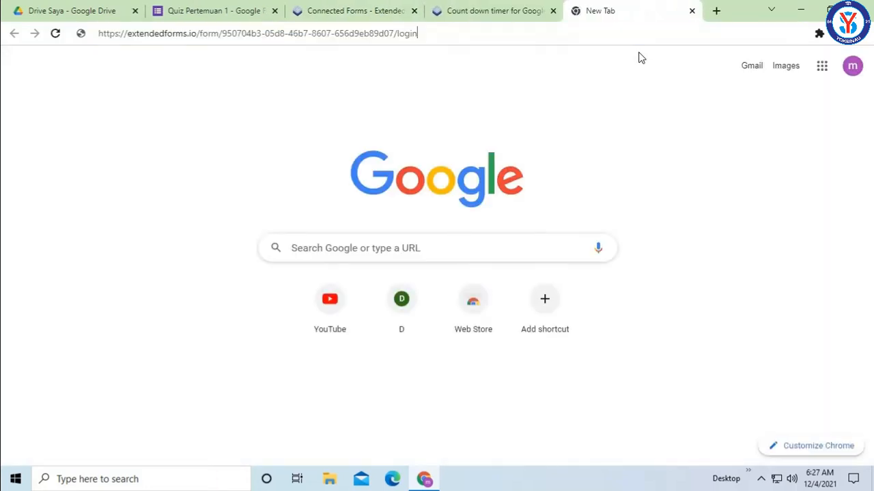
key(ctrl+v)
key(Return)
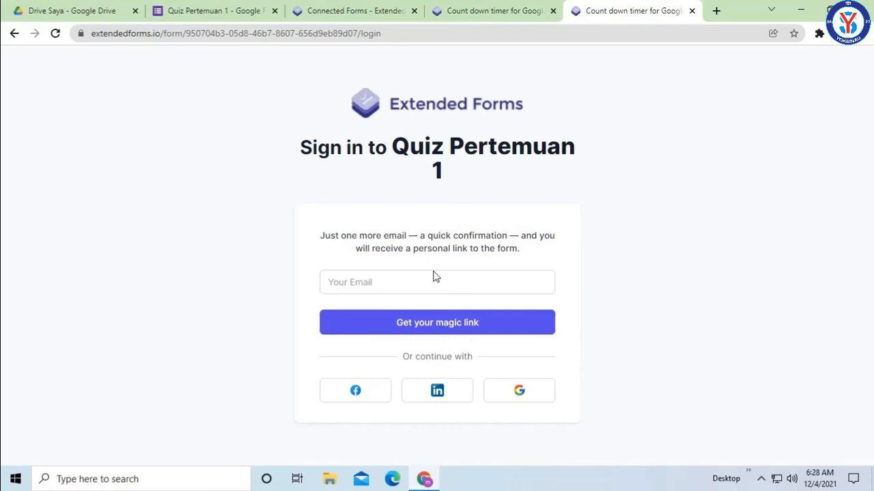
Step: Sign in to Quiz Pertemuan 1 with Google and start the timed quiz
click(415, 288)
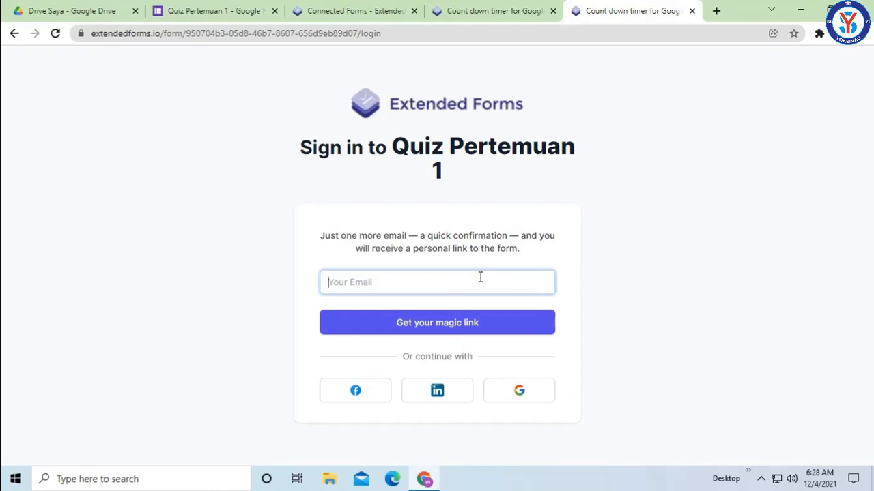
click(527, 398)
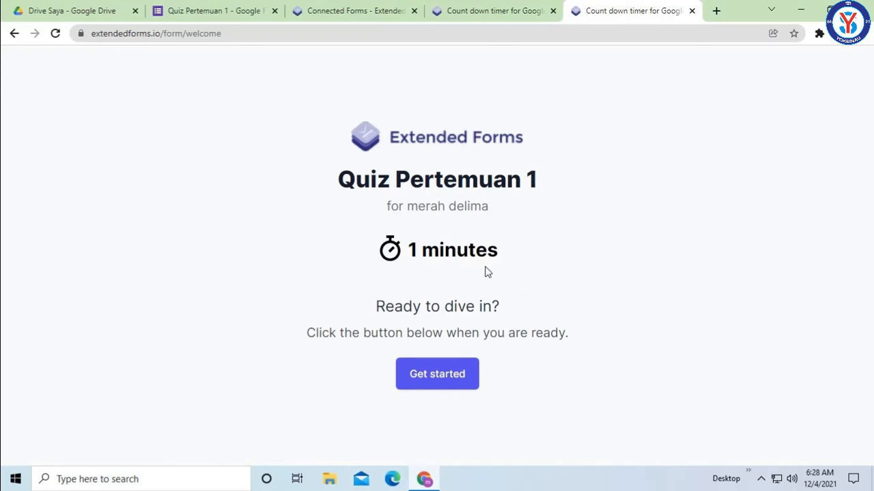
click(418, 376)
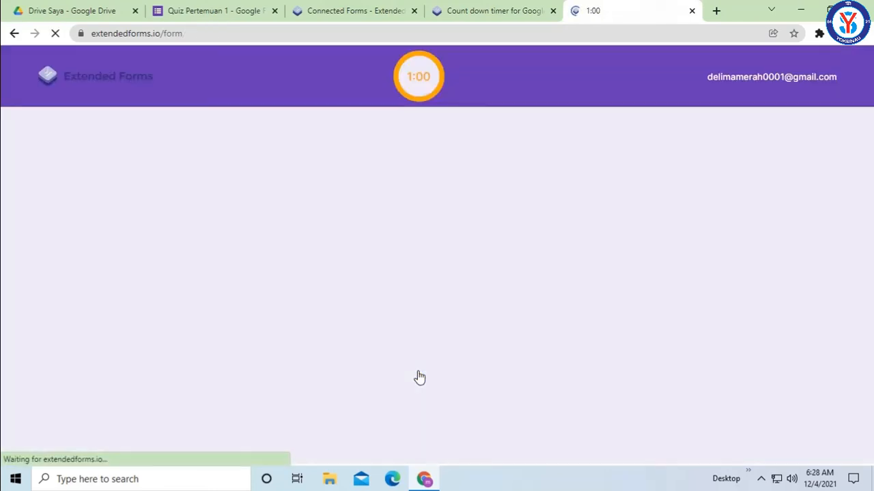
Step: Fill in the respondent's name, choose class XII RPL II, and continue to the quiz's question section
scroll(375, 243, down, 1)
scroll(375, 245, up, 1)
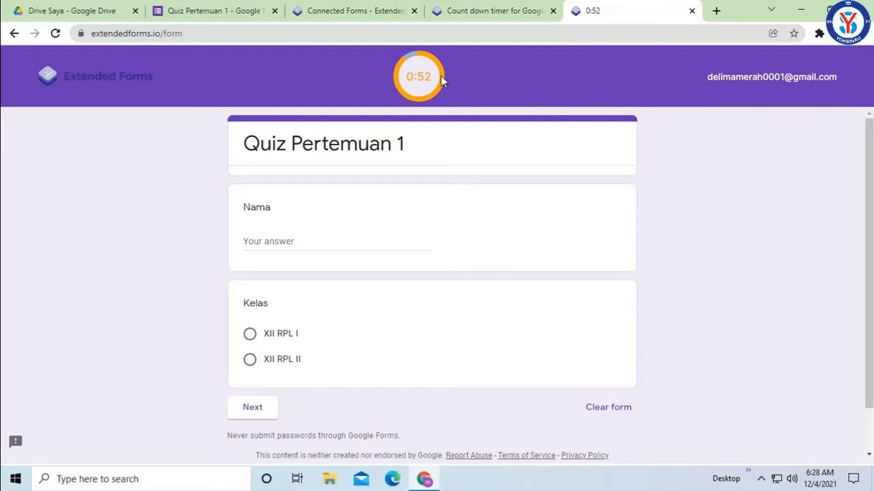
click(402, 243)
text(han)
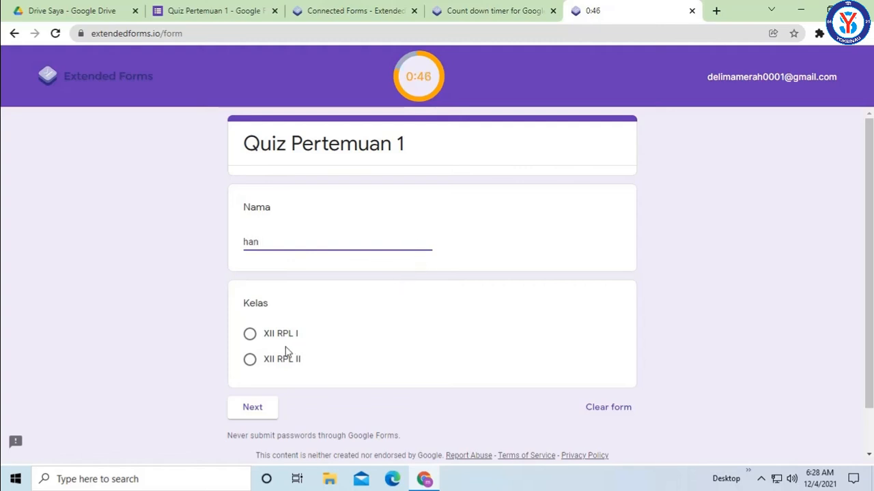
click(250, 360)
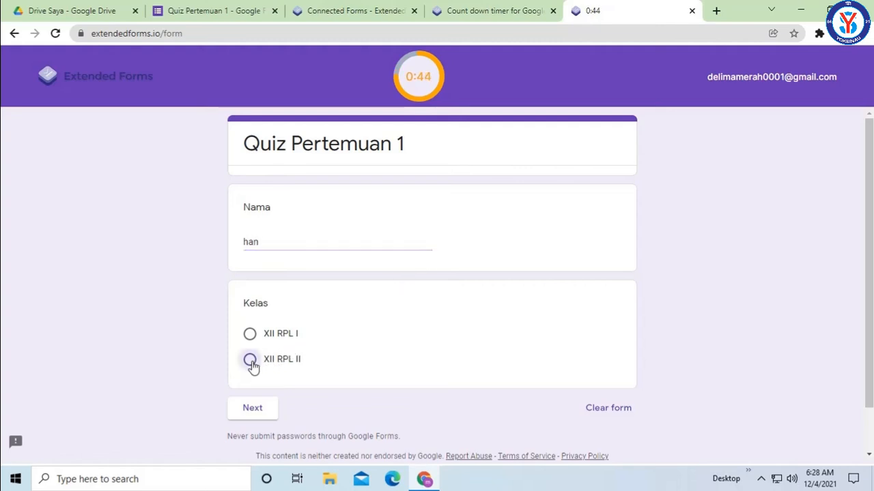
click(252, 437)
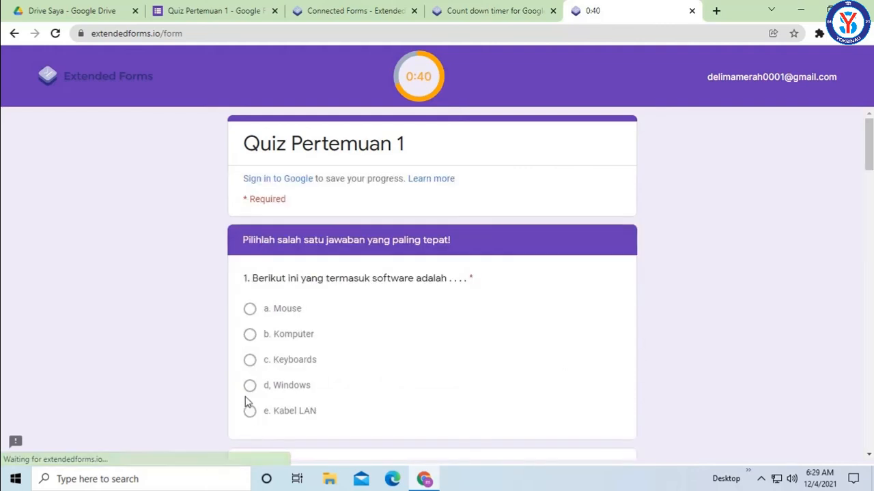
Step: Answer question 1 with d. Windows and question 2 with b. Hypertext Preprocesor
scroll(273, 285, down, 1)
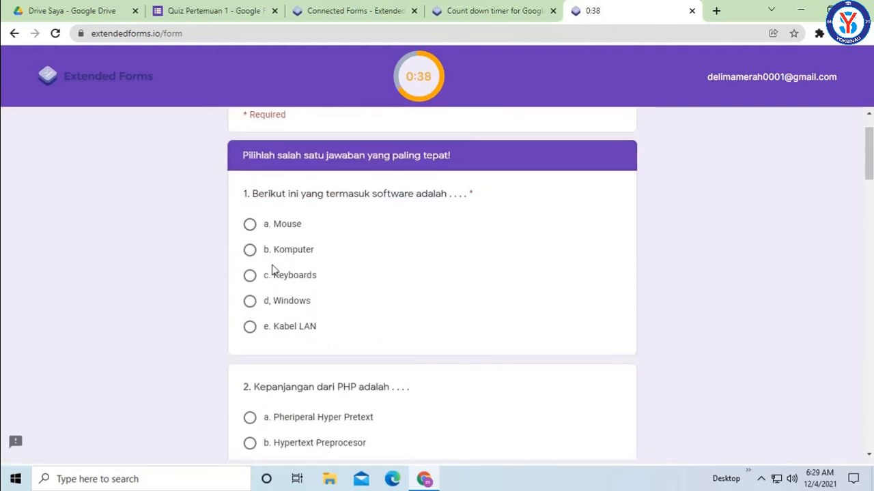
click(253, 302)
scroll(345, 261, down, 2)
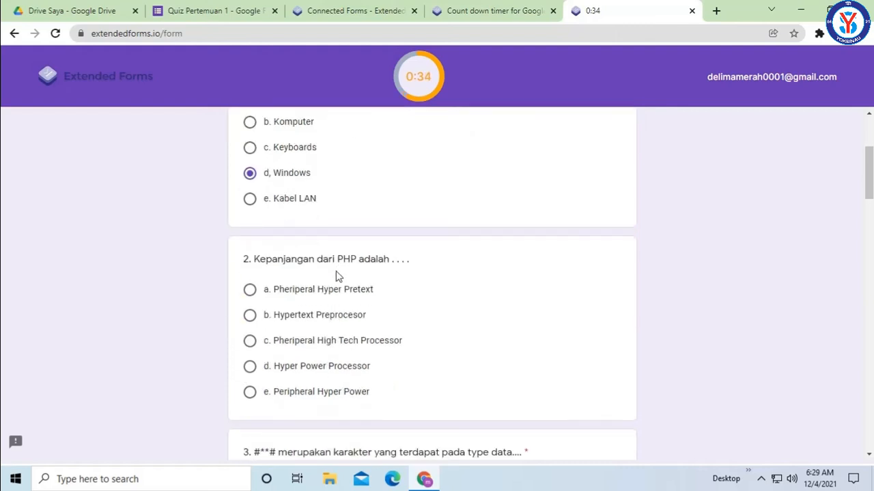
scroll(288, 319, down, 1)
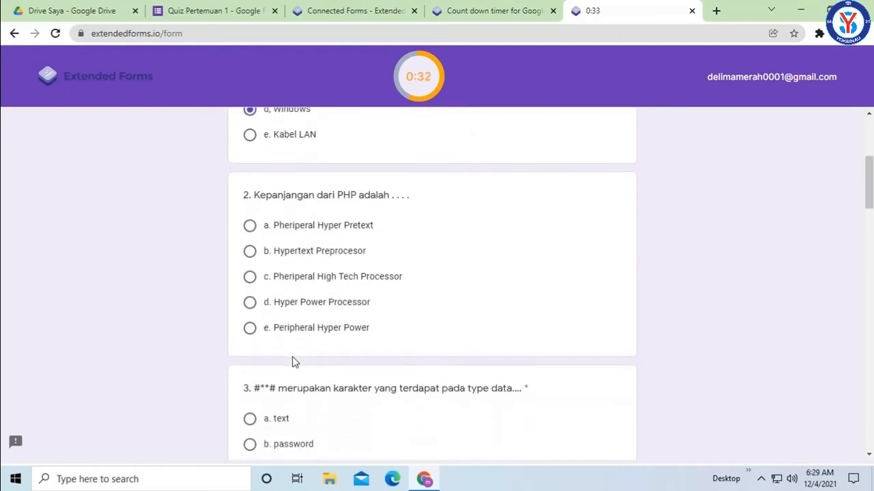
click(250, 252)
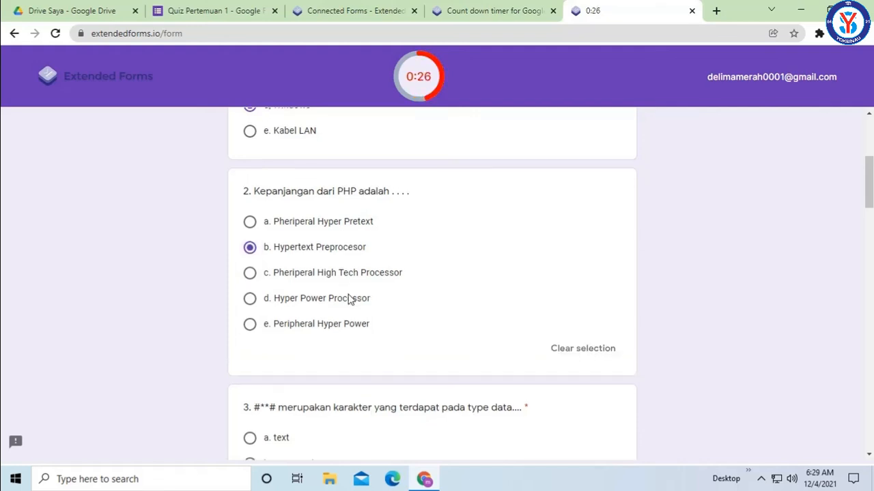
Step: Answer question 3 with b. password and question 4 with a. br
scroll(348, 300, down, 3)
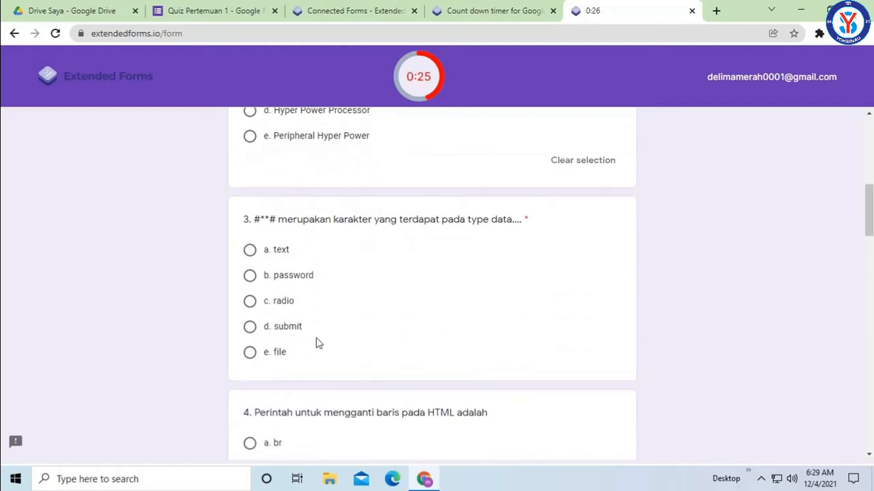
click(250, 276)
scroll(252, 273, down, 3)
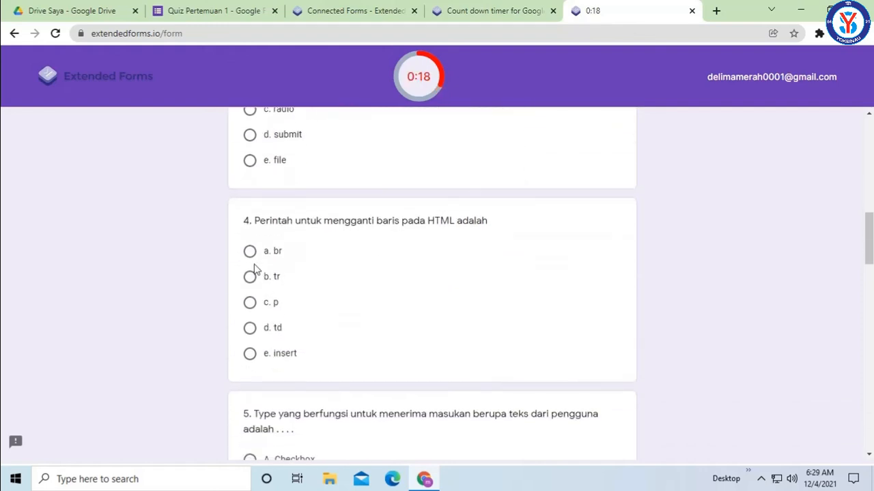
click(250, 252)
scroll(277, 306, down, 1)
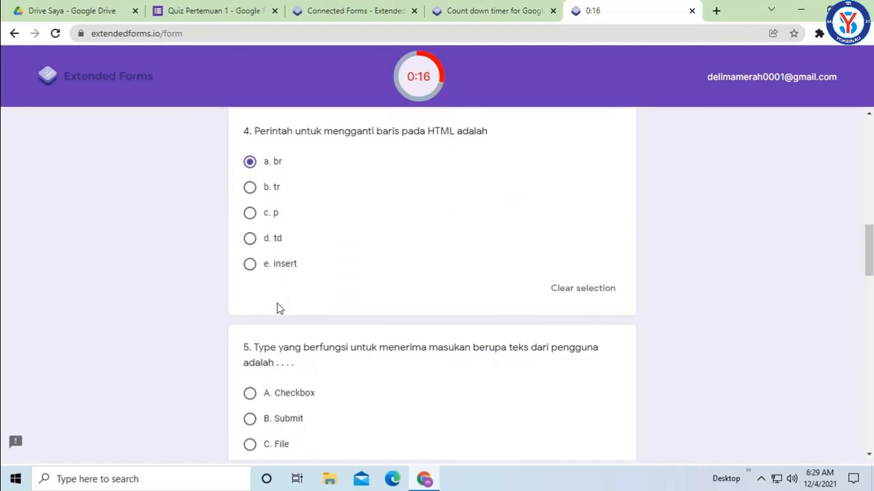
Step: Answer question 5 with D. Text and question 6 with B. File, and let the timer run out
scroll(277, 307, up, 1)
scroll(277, 308, down, 1)
scroll(278, 309, down, 1)
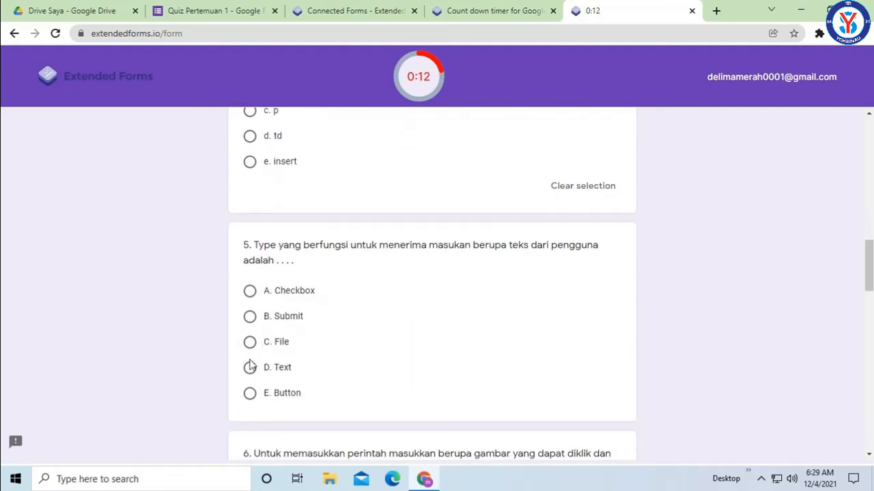
click(250, 367)
scroll(249, 366, down, 2)
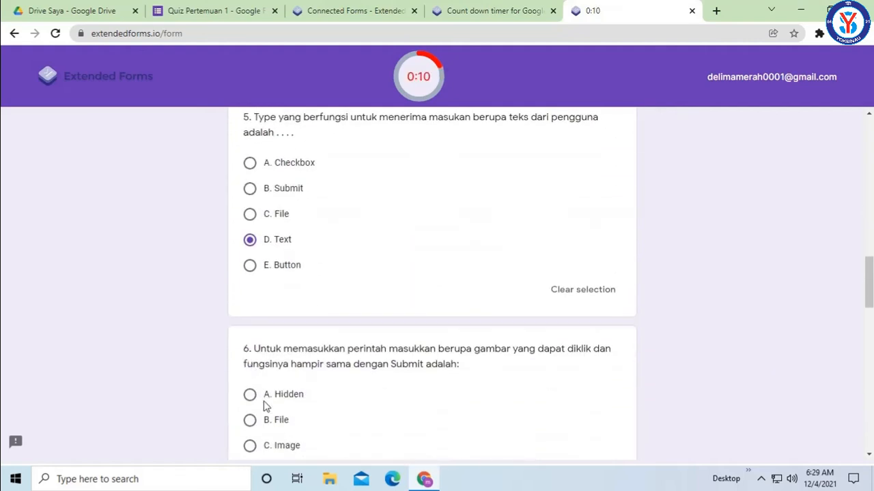
scroll(267, 392, down, 1)
click(249, 355)
scroll(555, 260, down, 3)
scroll(544, 267, up, 1)
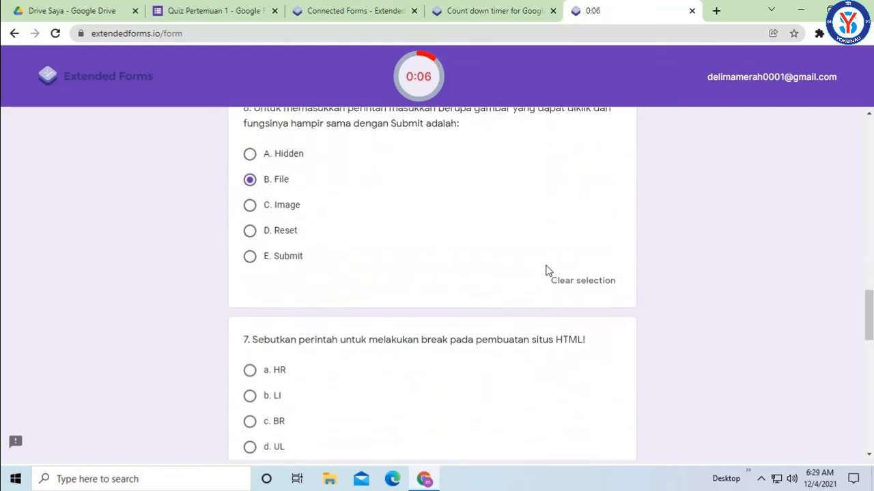
scroll(550, 268, up, 15)
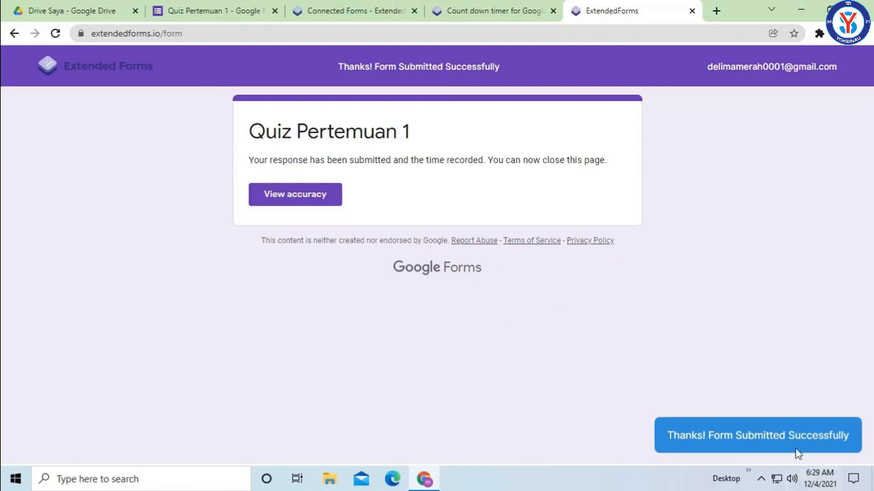
Step: View the submitted quiz's accuracy page, review the recorded answers, and return to the submission confirmation page
click(301, 205)
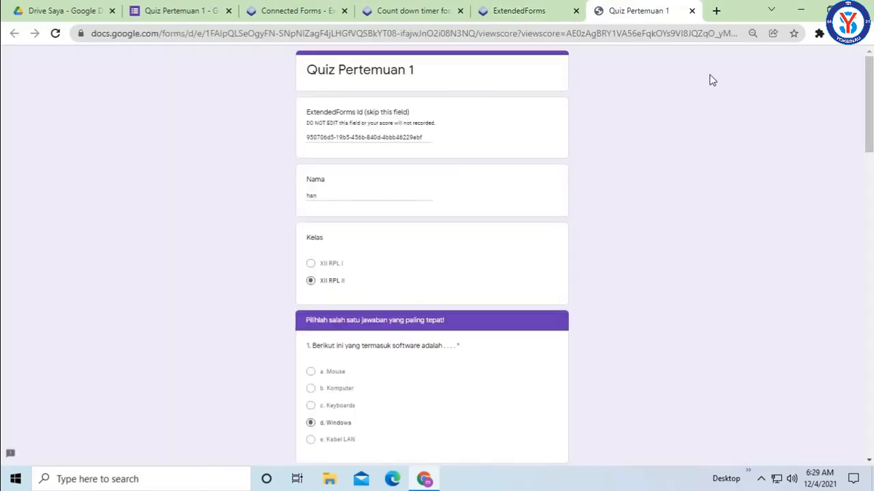
scroll(456, 218, down, 9)
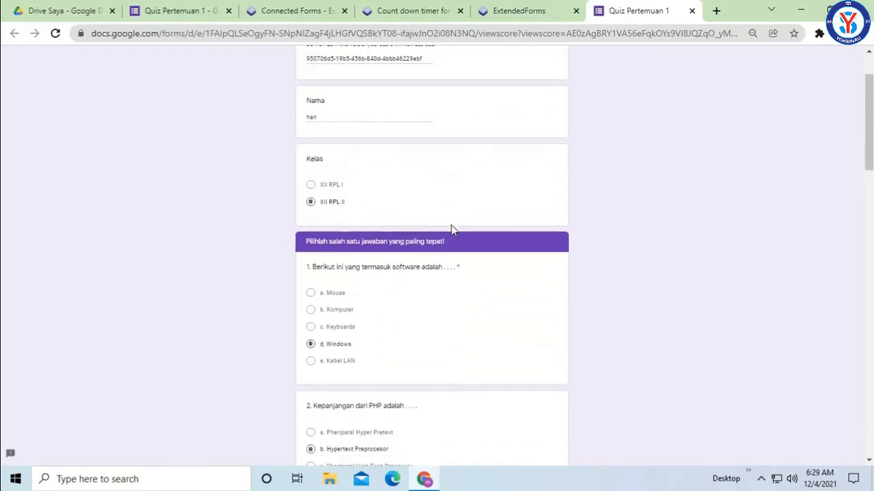
scroll(450, 234, down, 9)
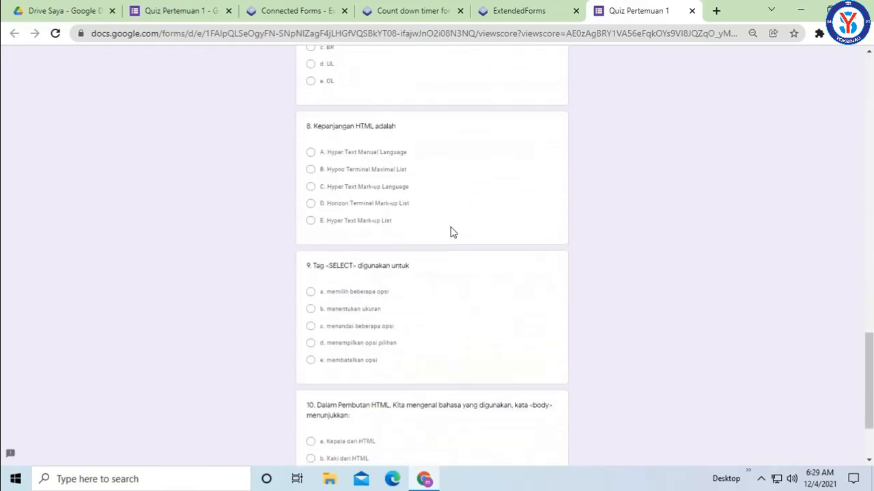
scroll(455, 195, up, 20)
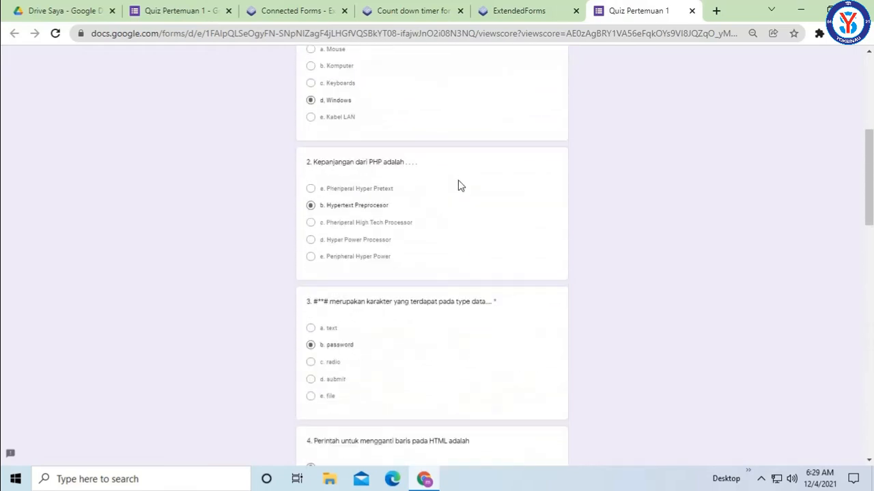
click(556, 8)
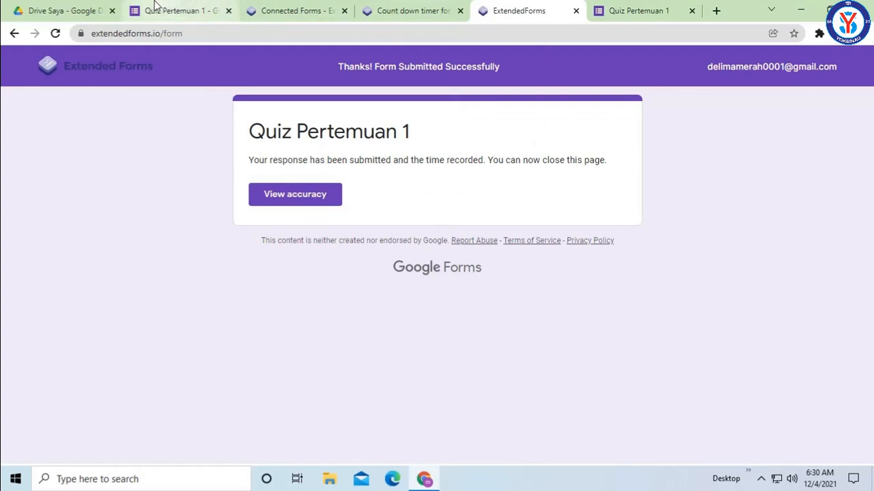
Step: Review the individual response and its per-question scores in the Quiz Pertemuan 1 form editor, and return to the questions
click(153, 10)
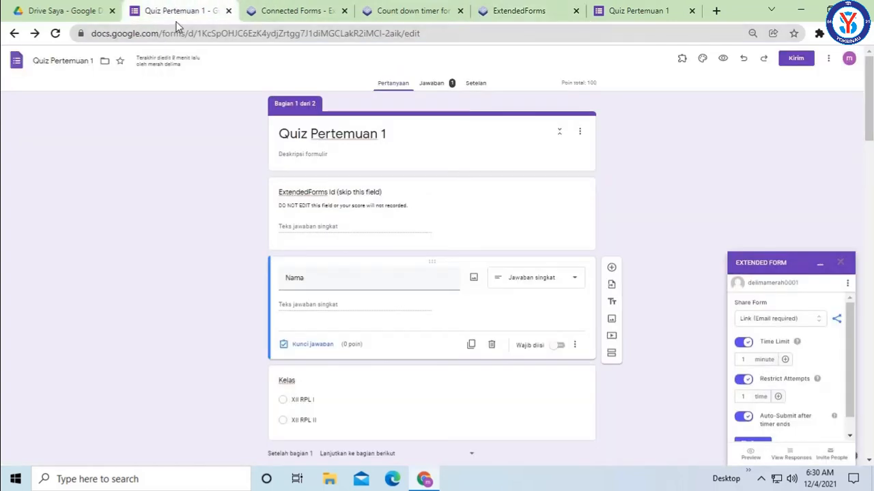
click(438, 85)
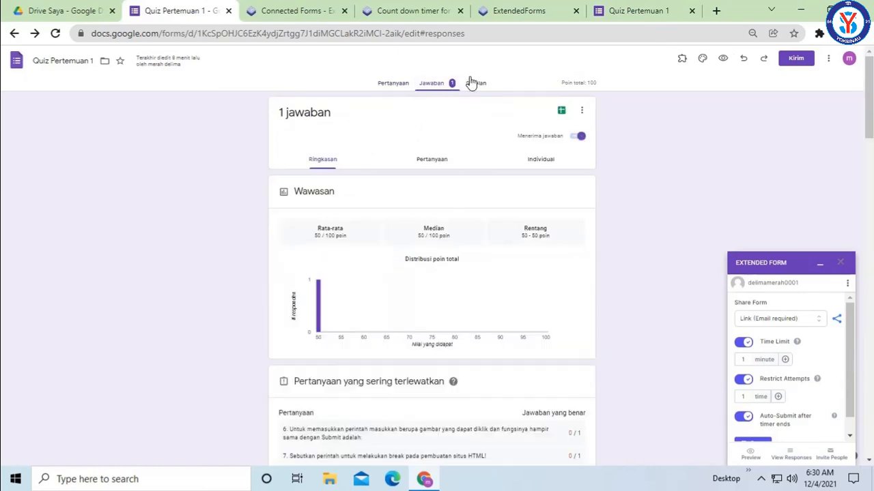
click(542, 168)
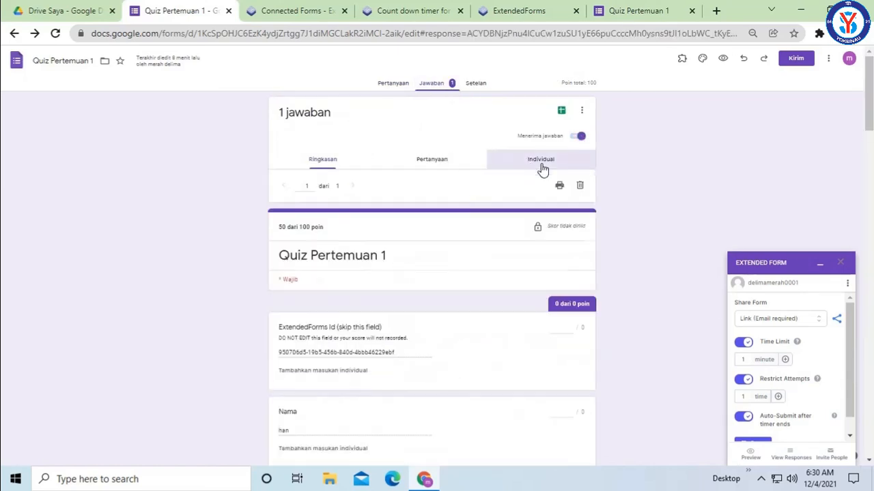
scroll(334, 321, down, 2)
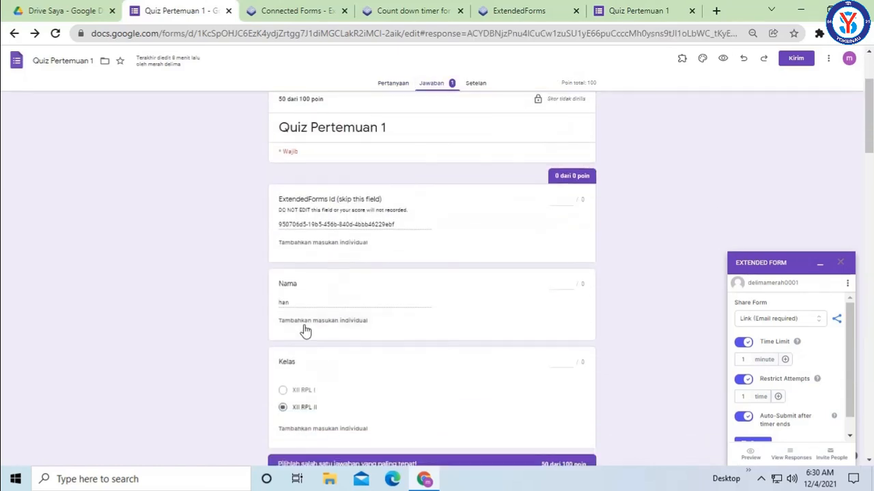
scroll(355, 411, down, 5)
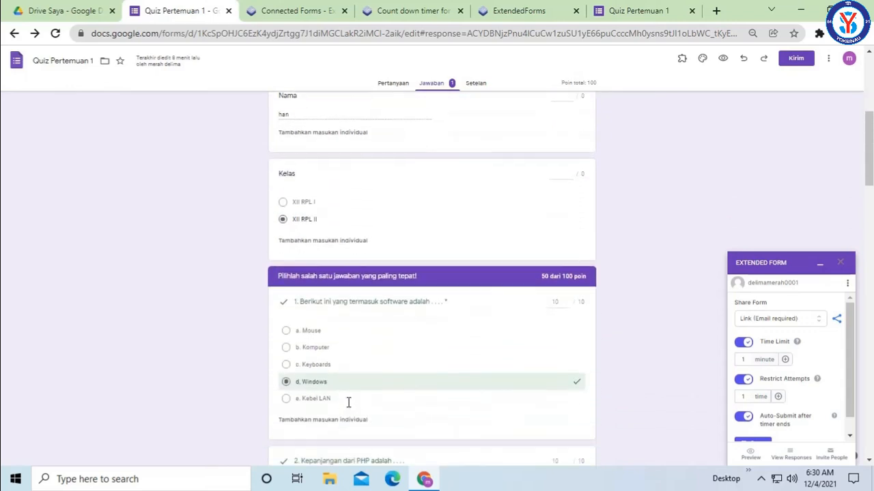
scroll(392, 369, down, 13)
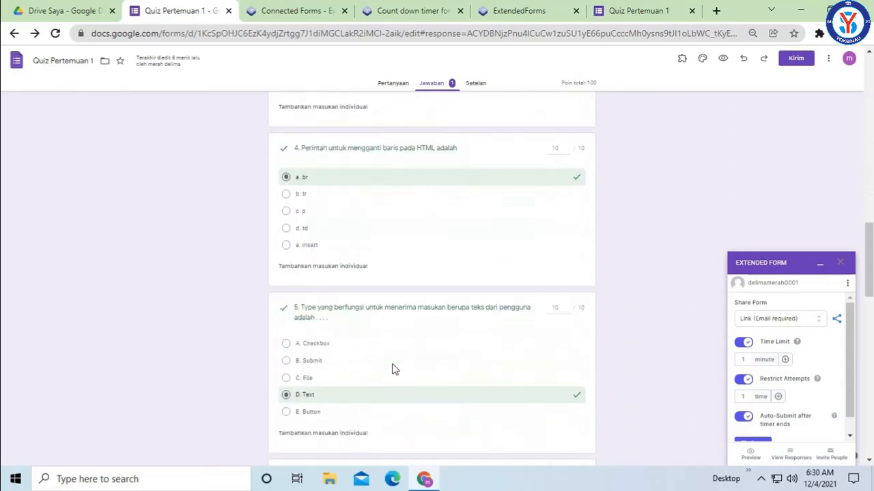
scroll(393, 370, down, 10)
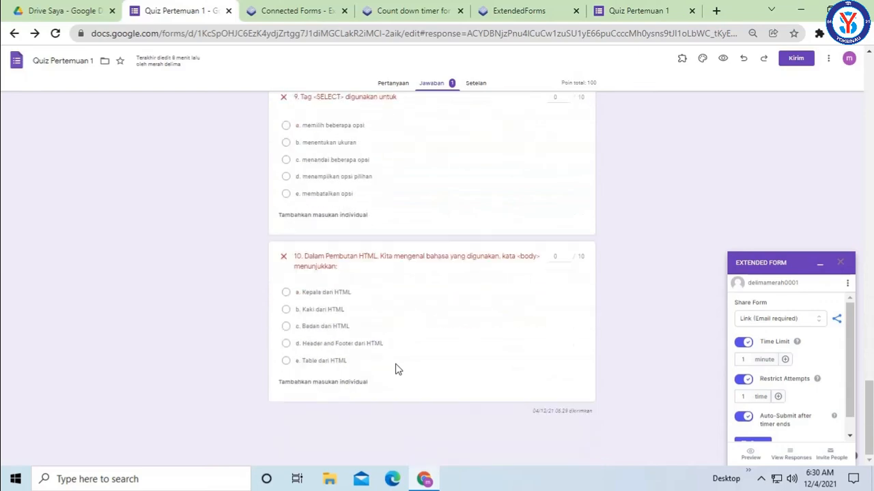
scroll(399, 369, up, 17)
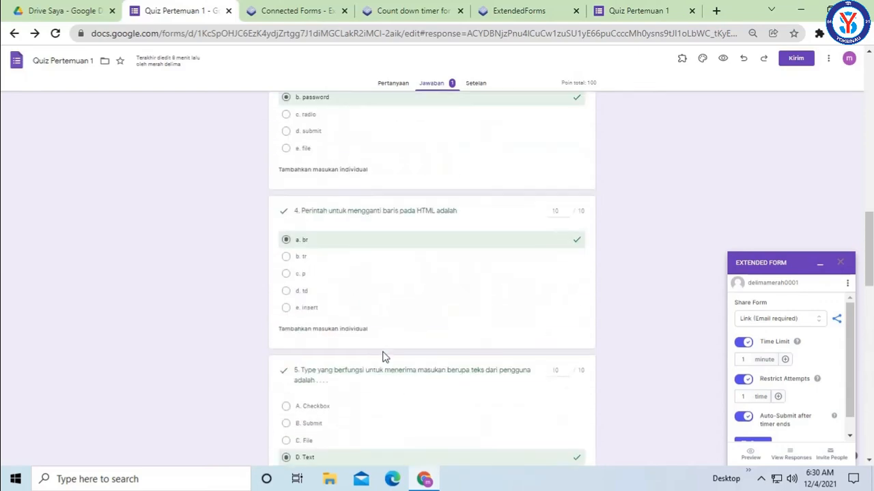
scroll(383, 355, up, 10)
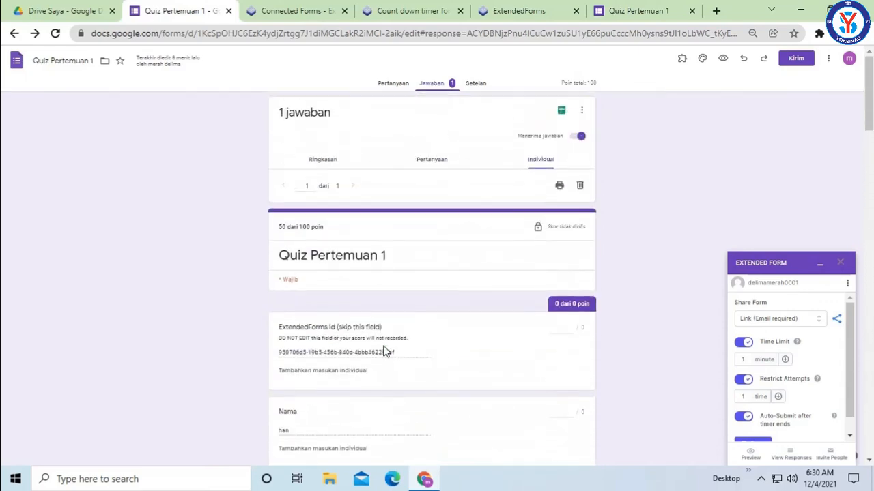
click(385, 83)
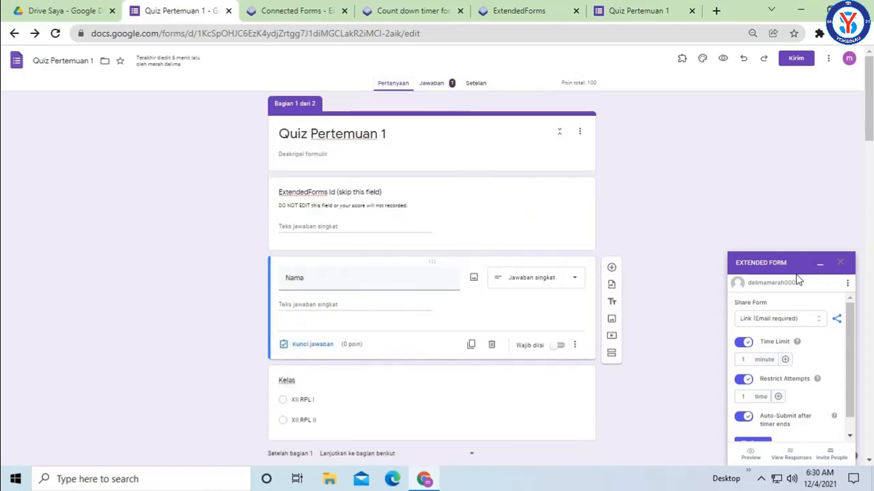